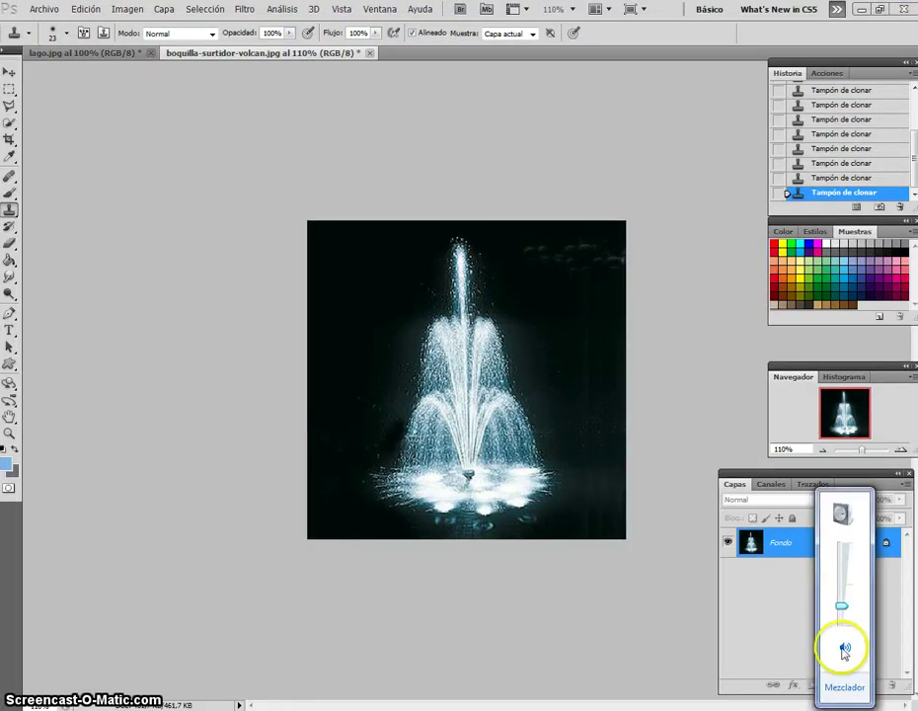
Step: Quick-select the fountain's left spray, then add the rest of the spray to the selection
left_click_drag(840, 606, 842, 578)
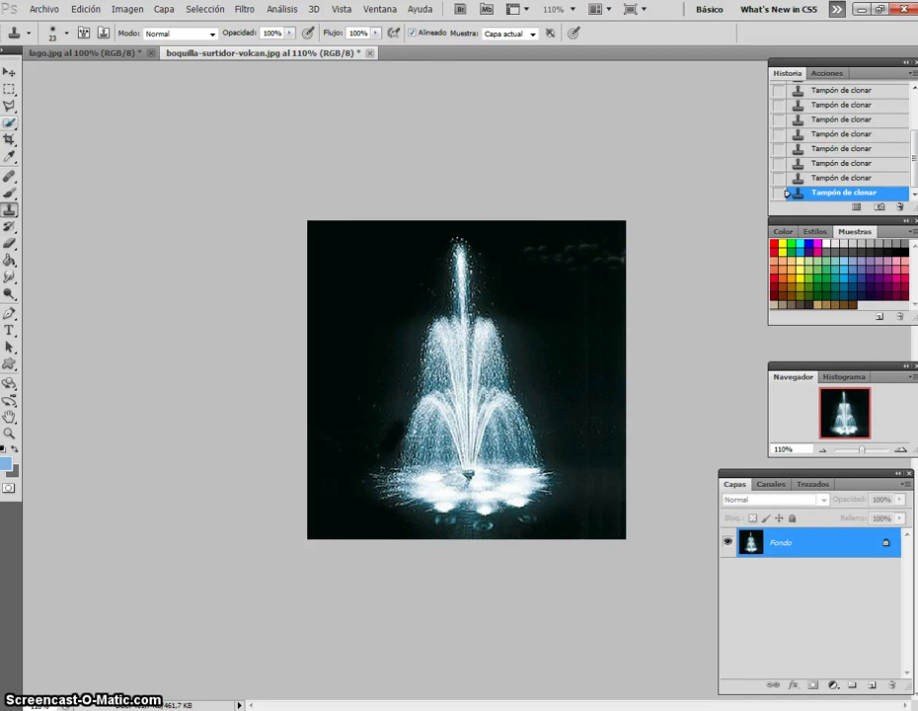
left_click(9, 123)
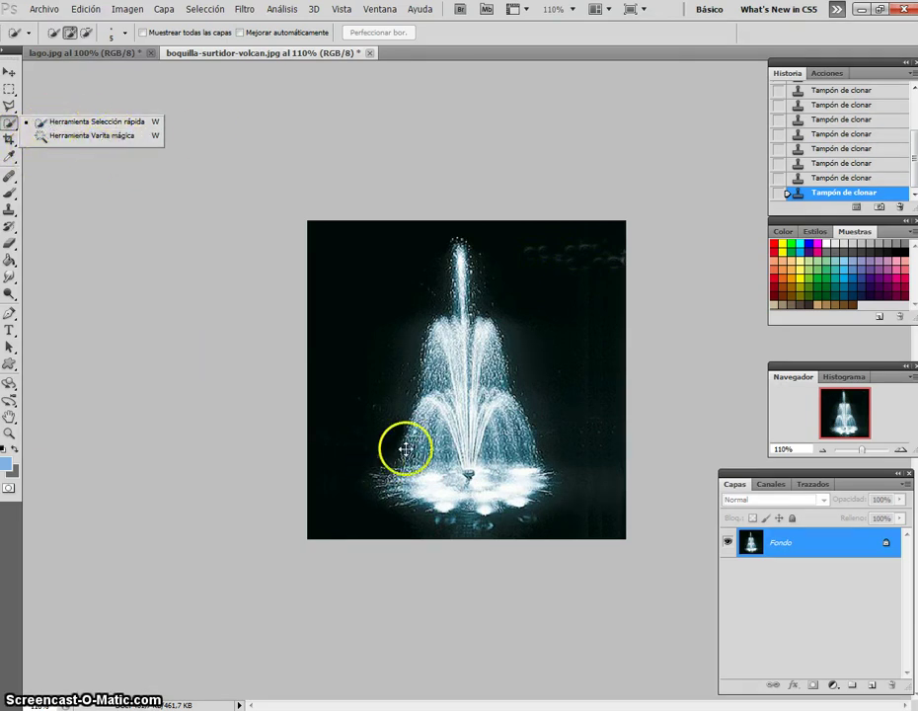
left_click(460, 243)
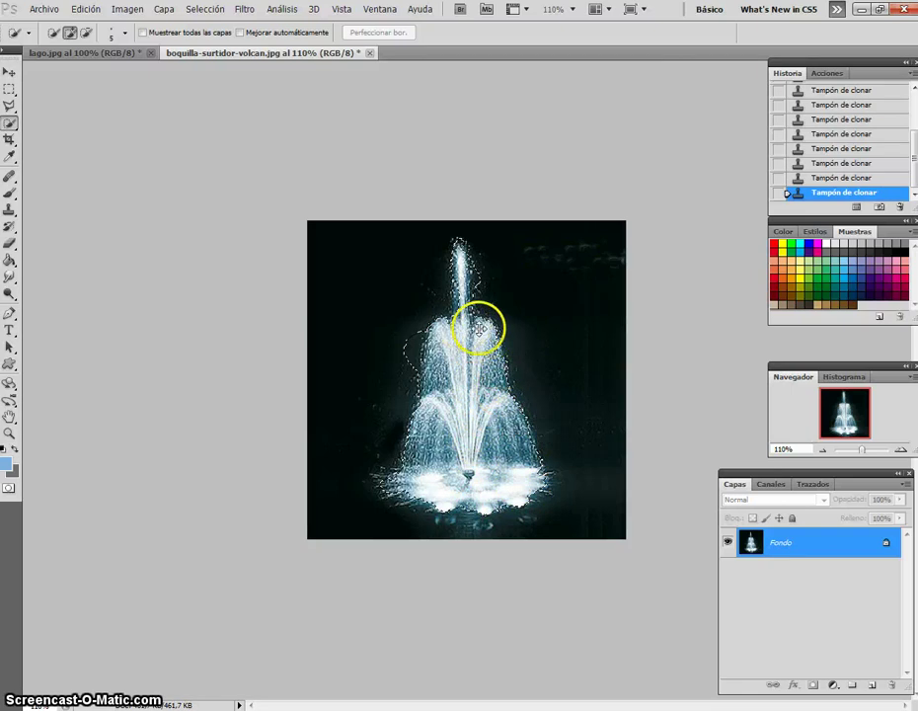
left_click_drag(493, 348, 424, 355)
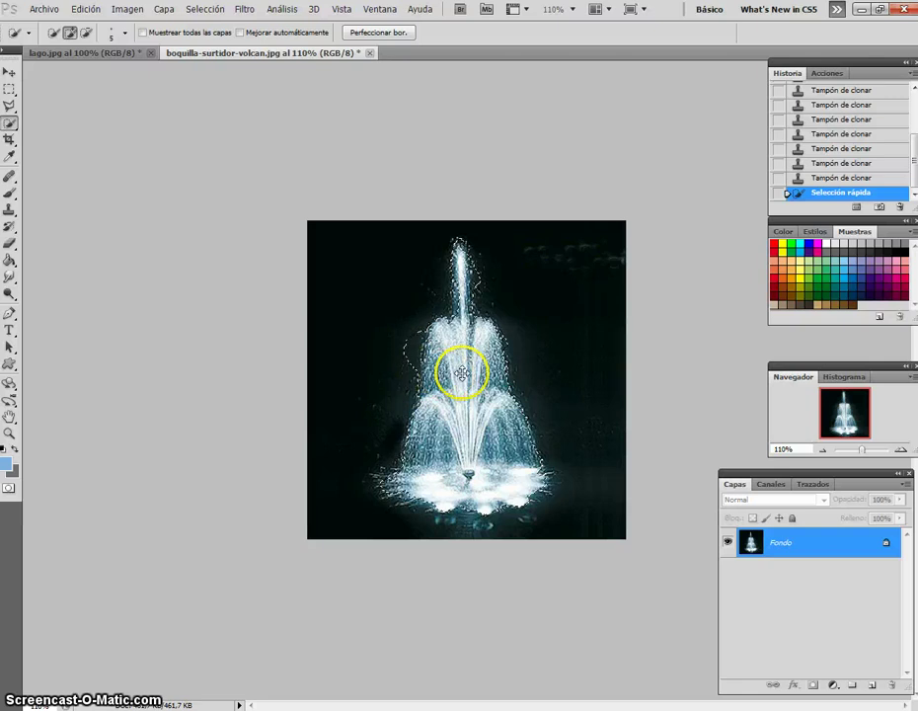
left_click(423, 332)
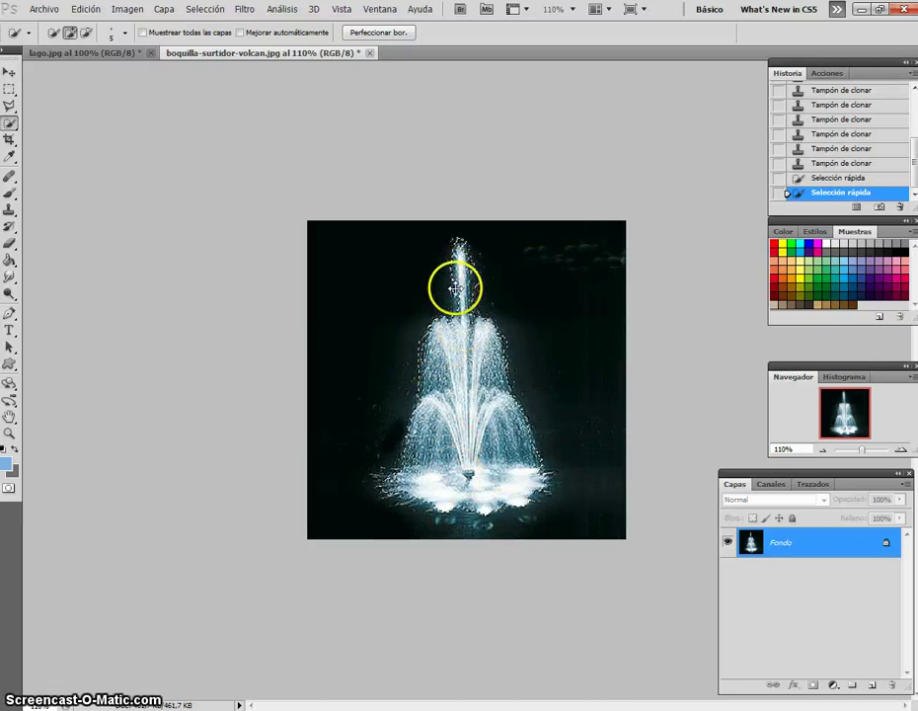
left_click_drag(459, 339, 558, 398)
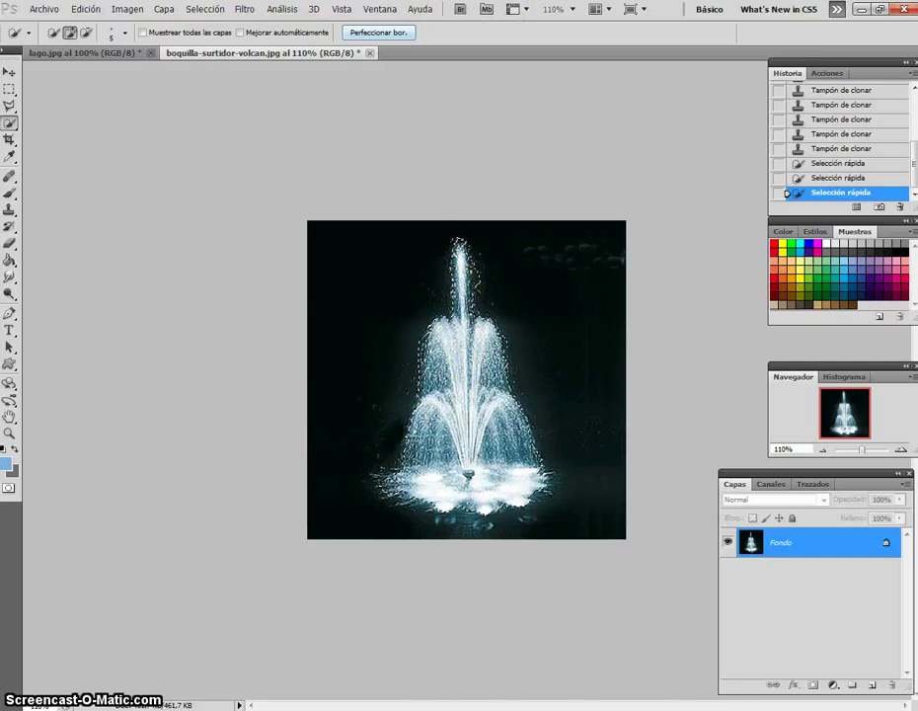
Step: In Refine Edge, compare Reveal Layer and transparency views, return to Overlay, and enable Smart Radius at about 1.6 px
left_click(377, 32)
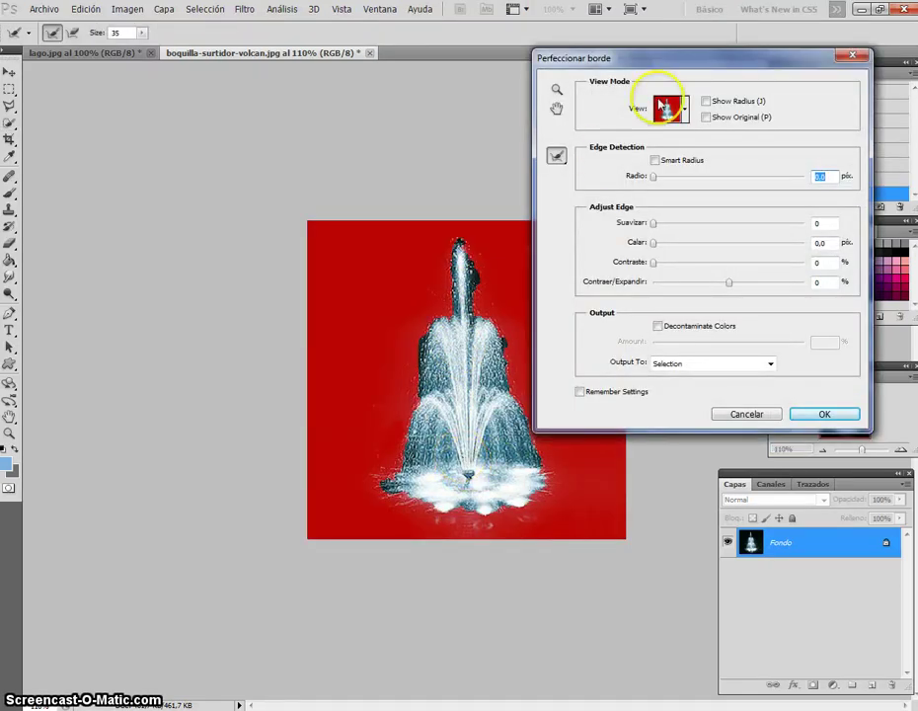
mouse_move(626, 60)
left_mouse_down()
mouse_move(663, 75)
mouse_move(645, 59)
left_mouse_up()
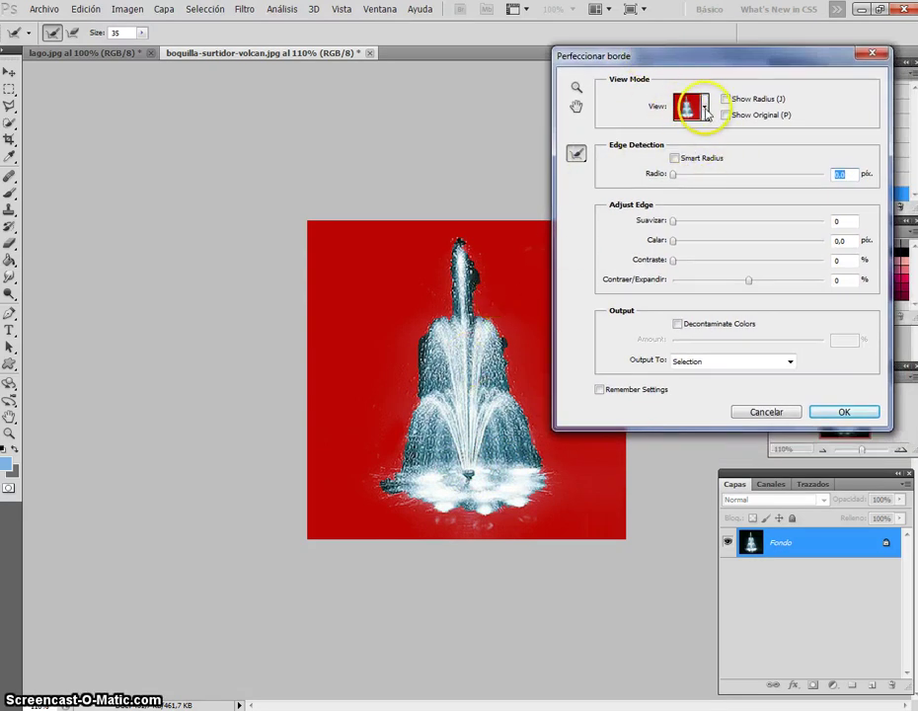
left_click(691, 107)
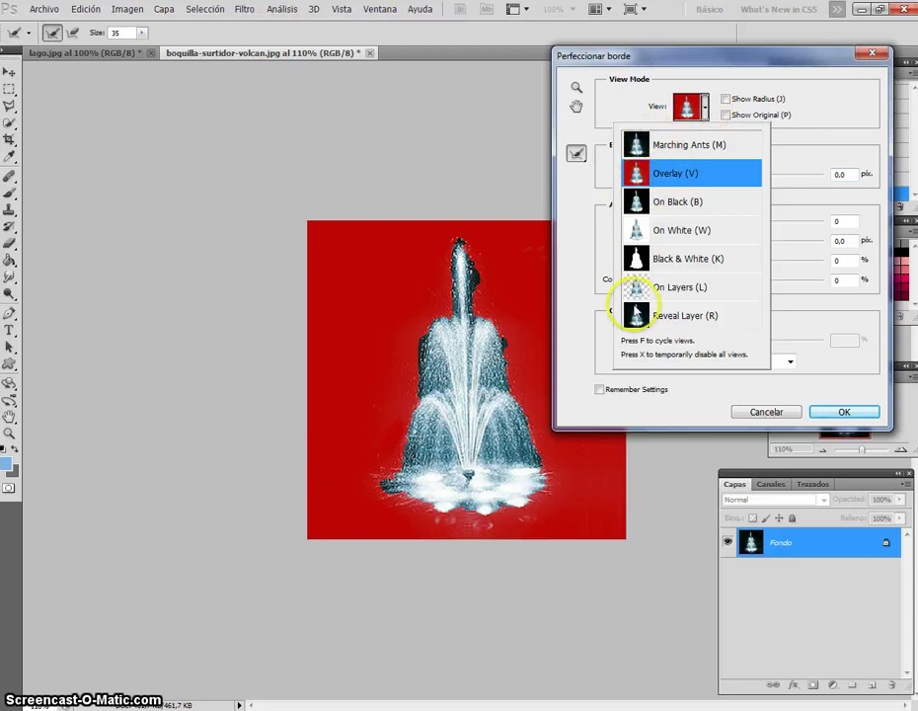
left_click(637, 319)
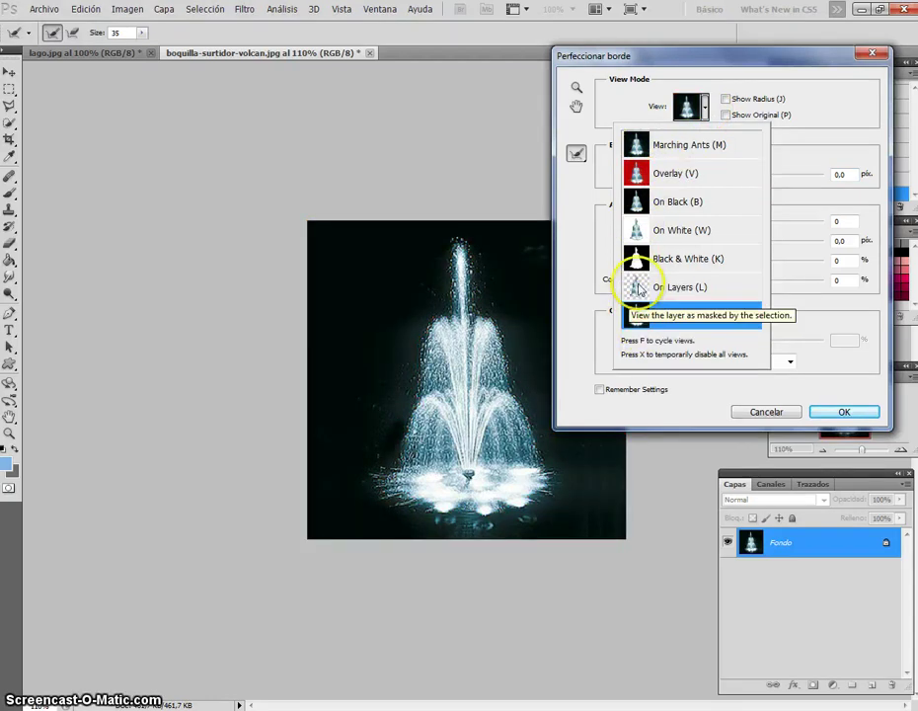
left_click(638, 288)
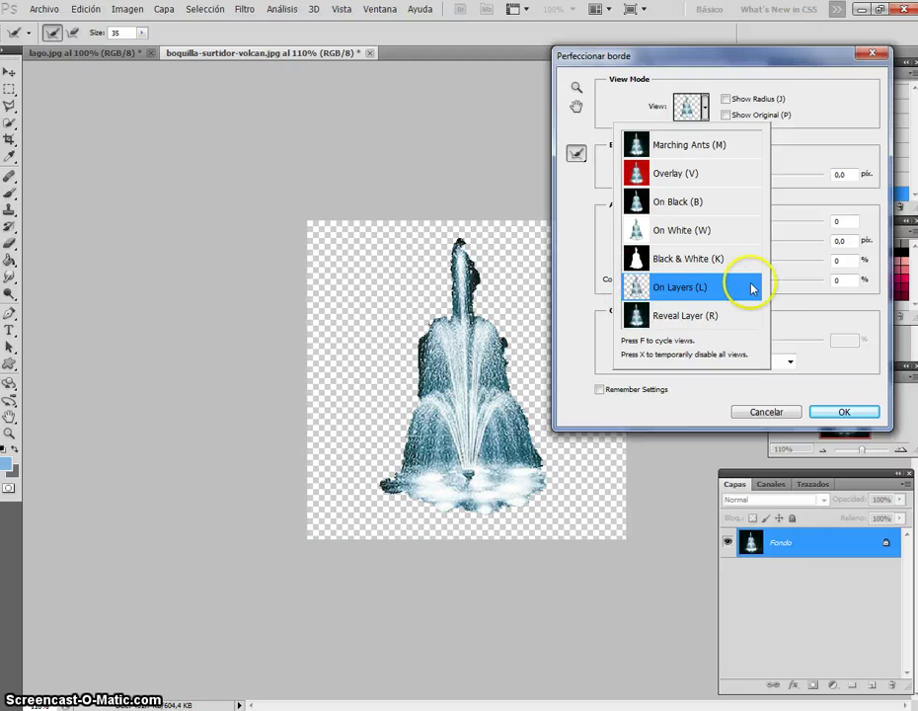
left_click(640, 175)
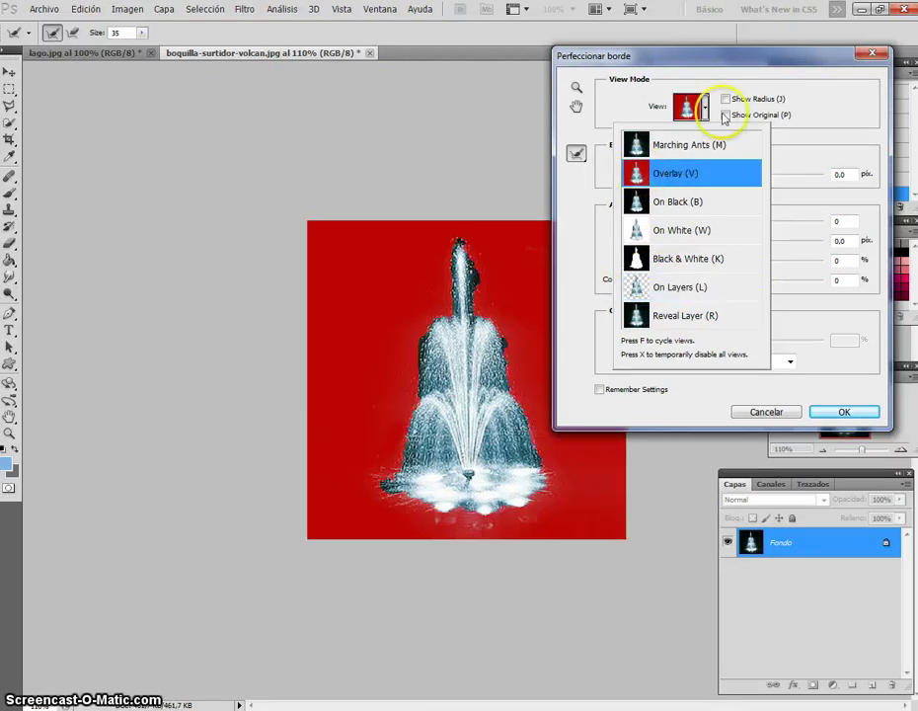
left_click(812, 118)
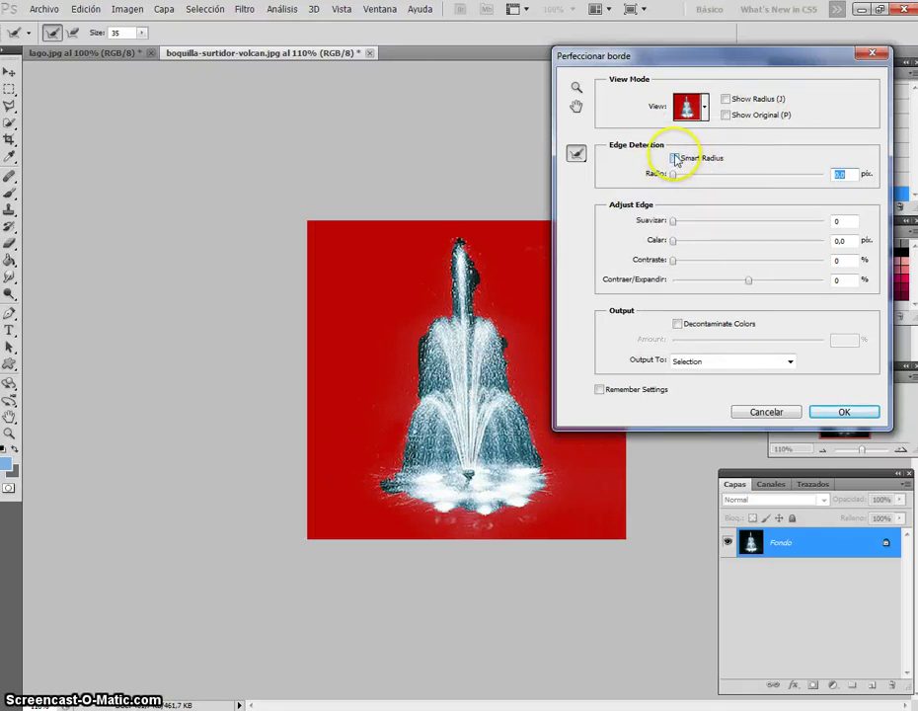
left_click(675, 158)
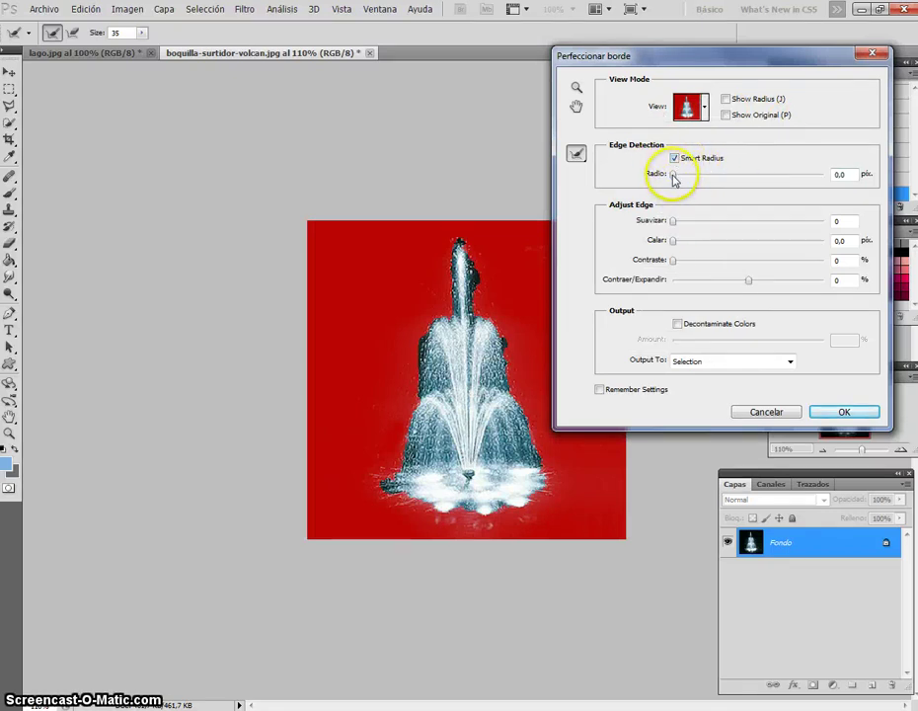
left_click_drag(673, 175, 679, 175)
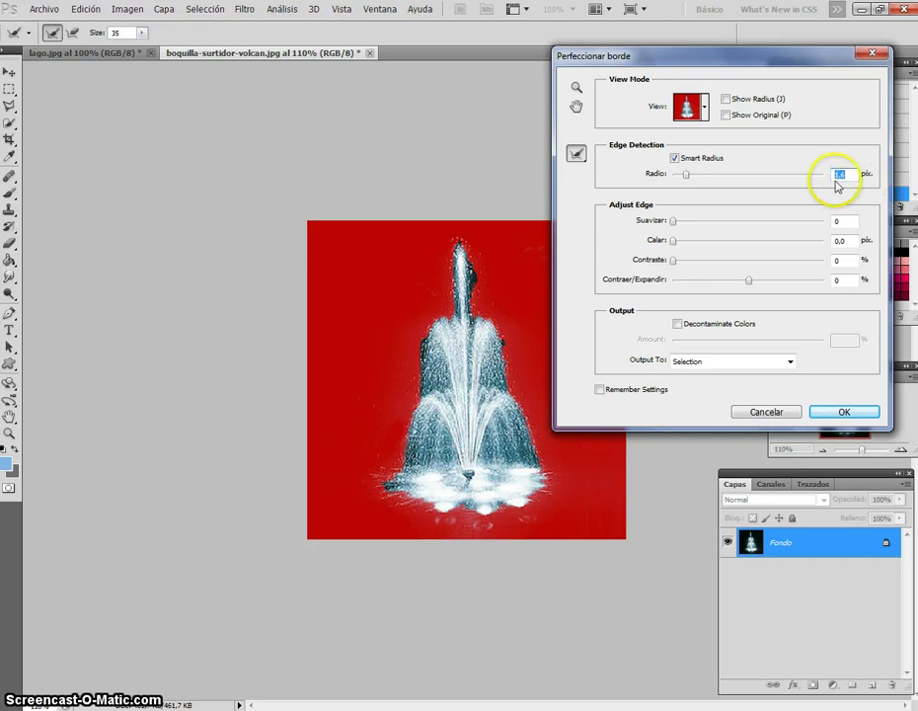
Step: Turn on Decontaminate Colors at 71% in Refine Edge
left_click(577, 158)
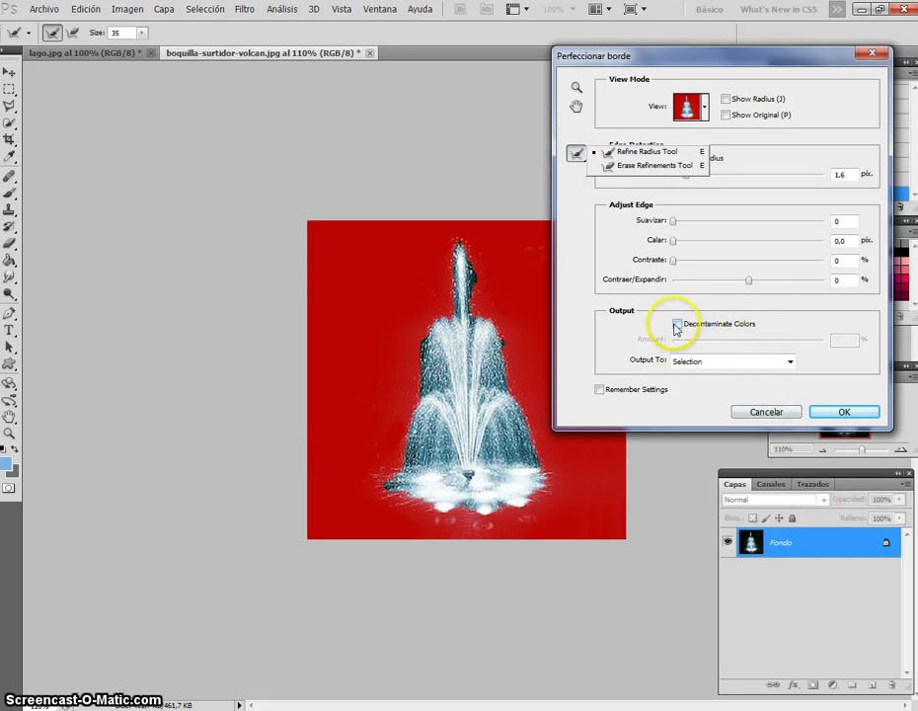
left_click(677, 325)
left_click(678, 324)
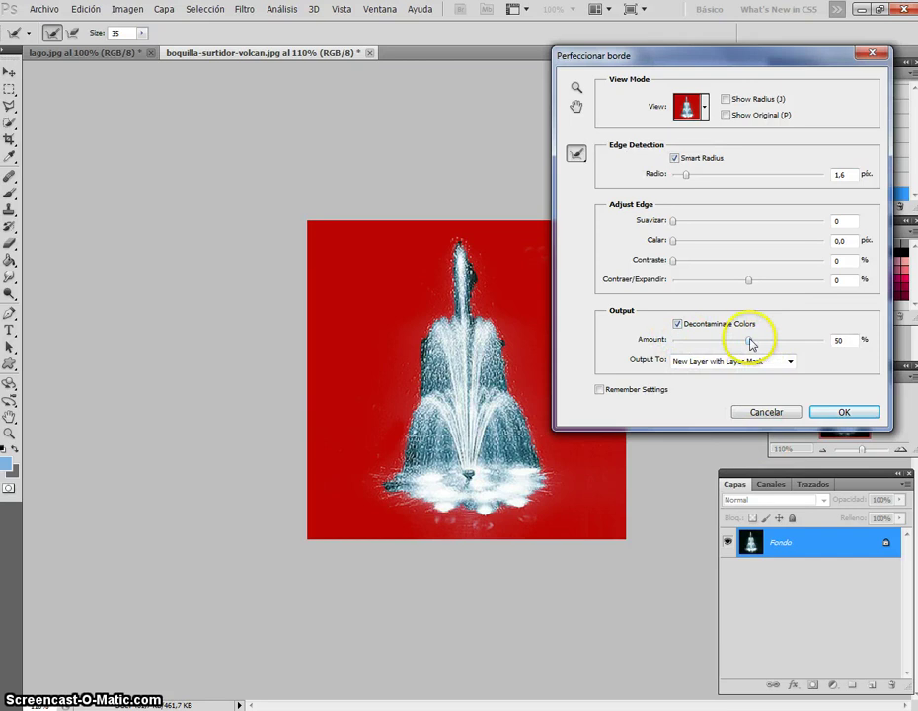
left_click_drag(749, 343, 776, 344)
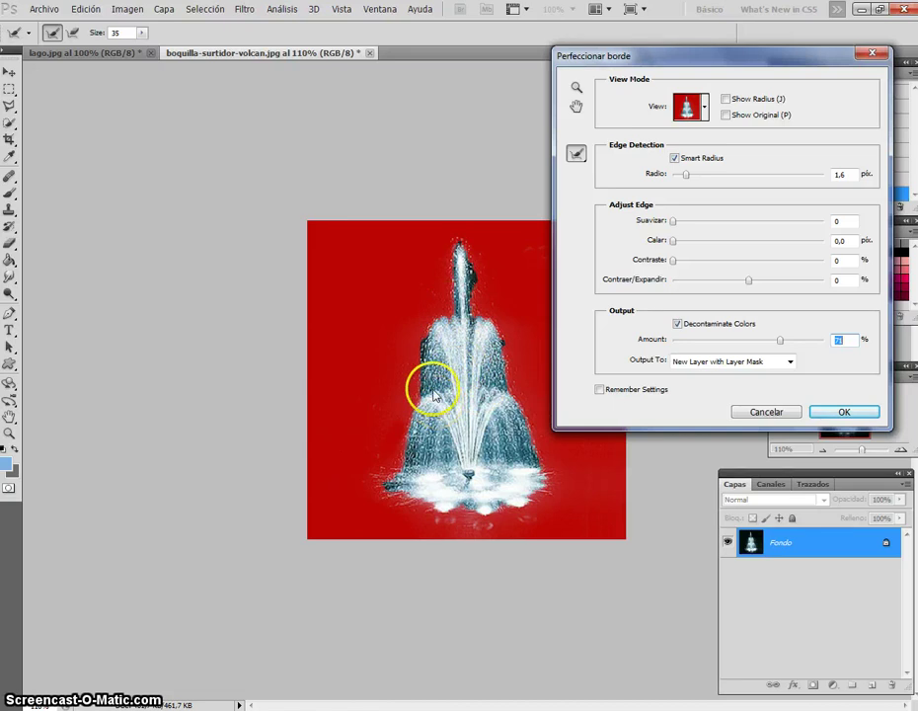
Step: Brush-refine the spray edges along the fountain's shoulders, centre, top, sides and base
left_click_drag(464, 343, 441, 422)
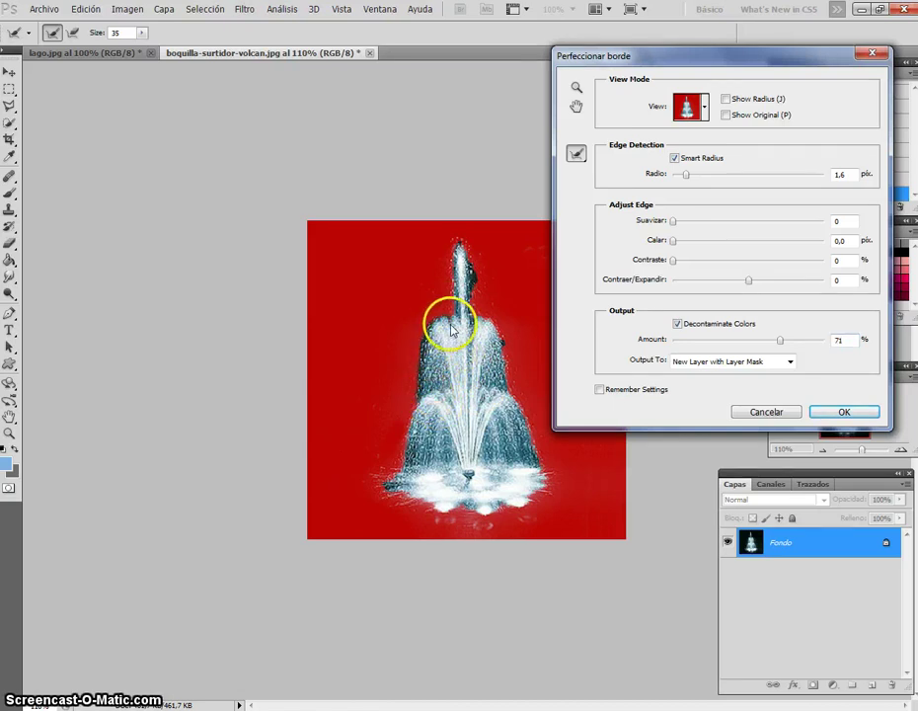
left_click_drag(451, 329, 468, 469)
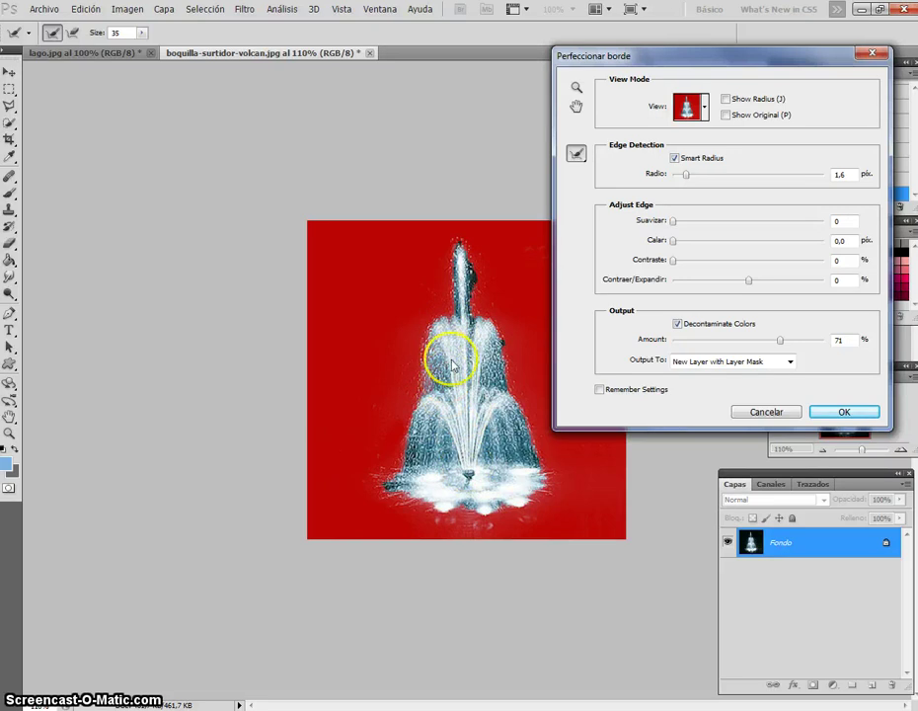
left_click_drag(456, 356, 465, 330)
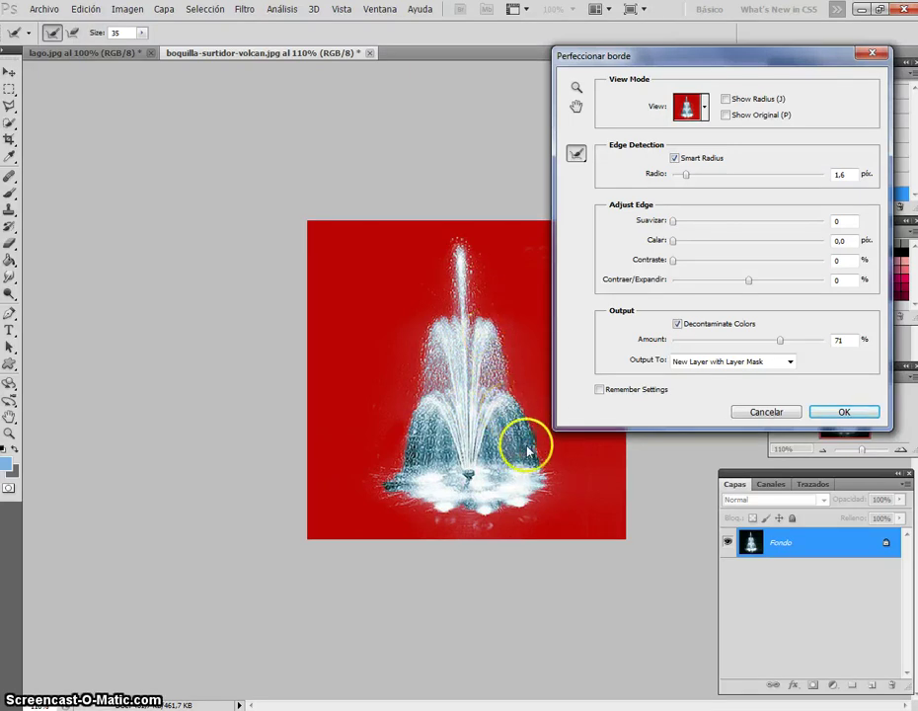
left_click_drag(486, 442, 481, 481)
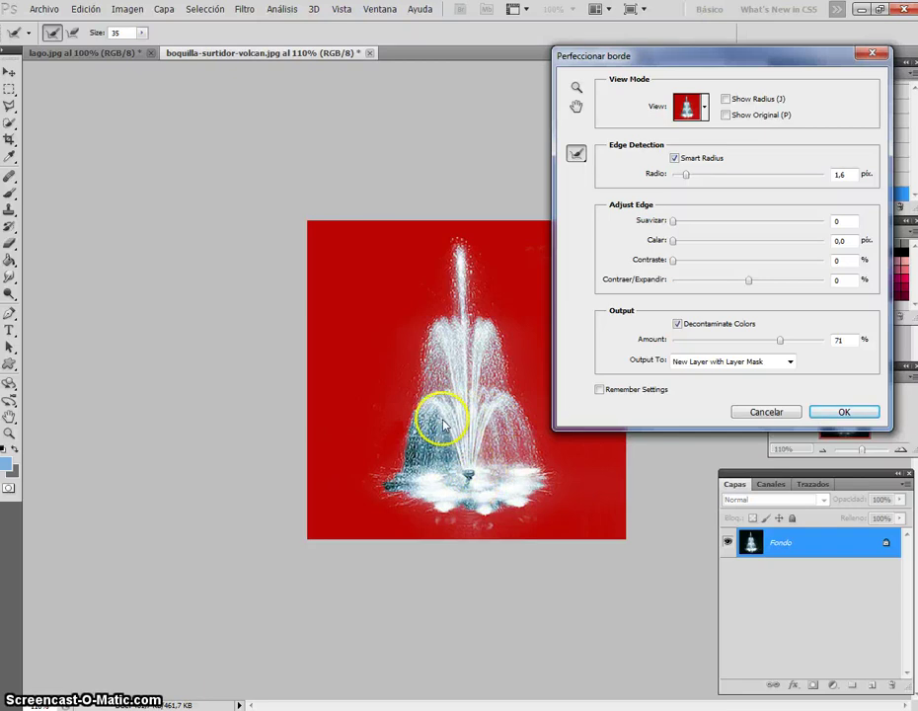
left_click_drag(445, 478, 441, 449)
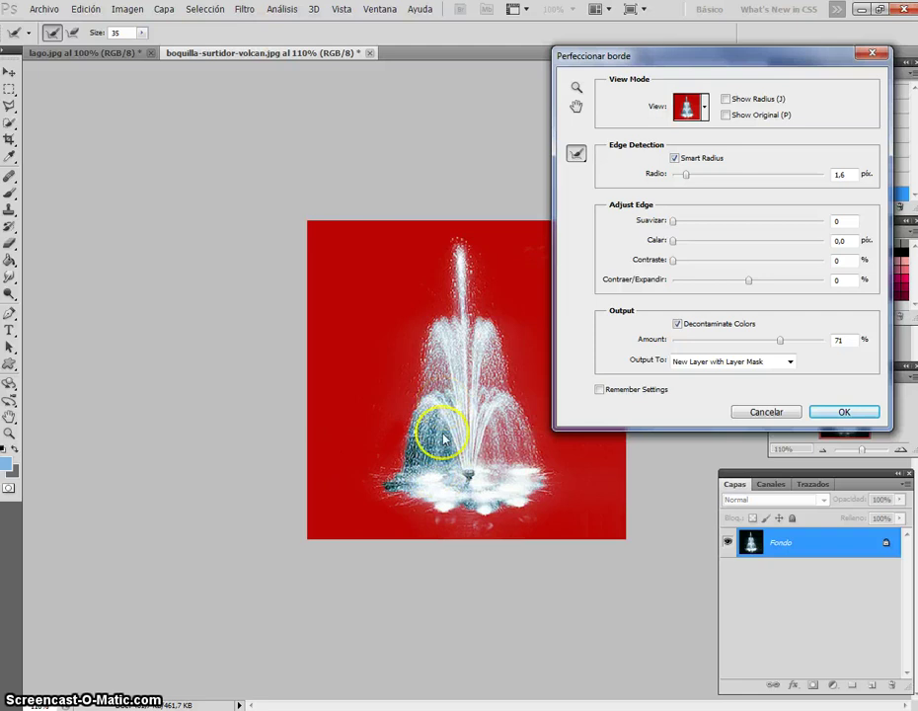
mouse_move(421, 466)
left_mouse_down()
mouse_move(438, 414)
mouse_move(414, 471)
mouse_move(422, 419)
mouse_move(410, 476)
mouse_move(383, 492)
mouse_move(495, 479)
left_mouse_up()
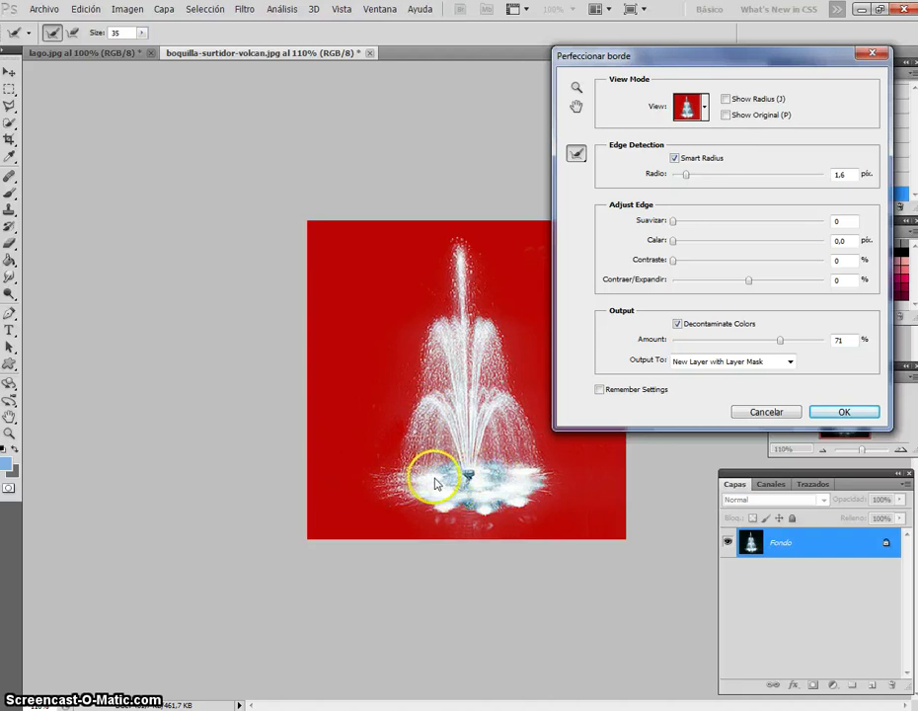
mouse_move(436, 484)
left_mouse_down()
mouse_move(440, 477)
mouse_move(467, 513)
mouse_move(540, 484)
mouse_move(538, 494)
mouse_move(455, 486)
left_mouse_up()
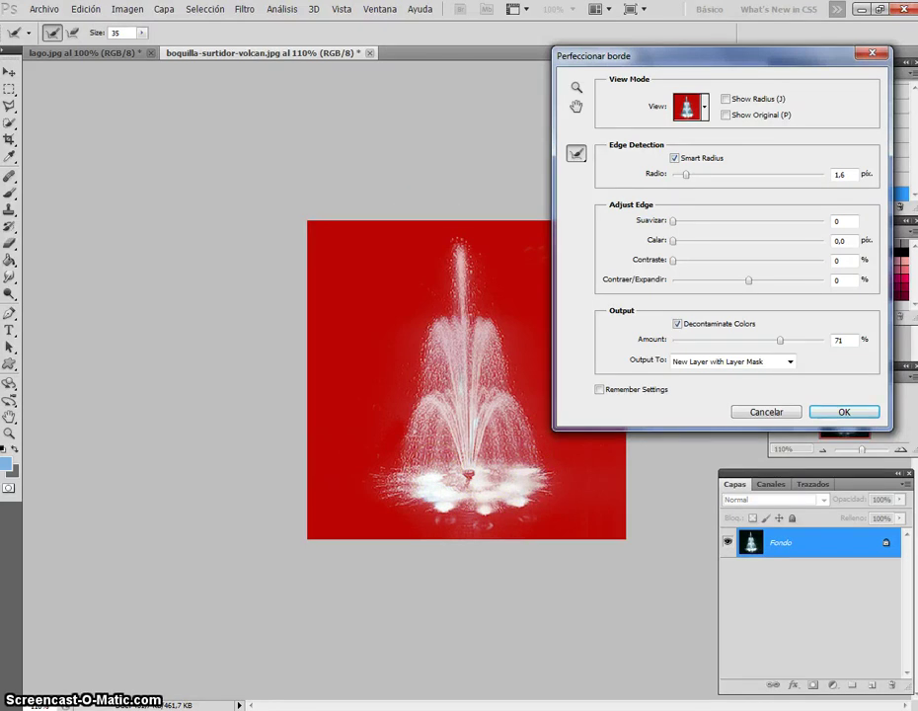
Step: Apply Refine Edge as masked layer Fondo copia, then float both images and enlarge the fountain window
key("Return")
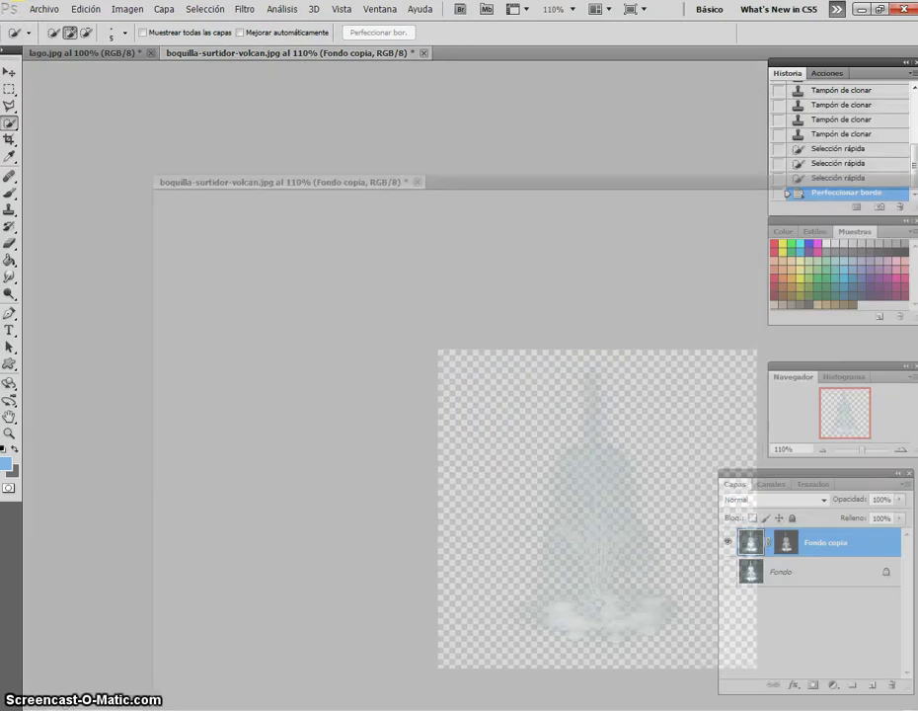
left_click_drag(287, 52, 273, 169)
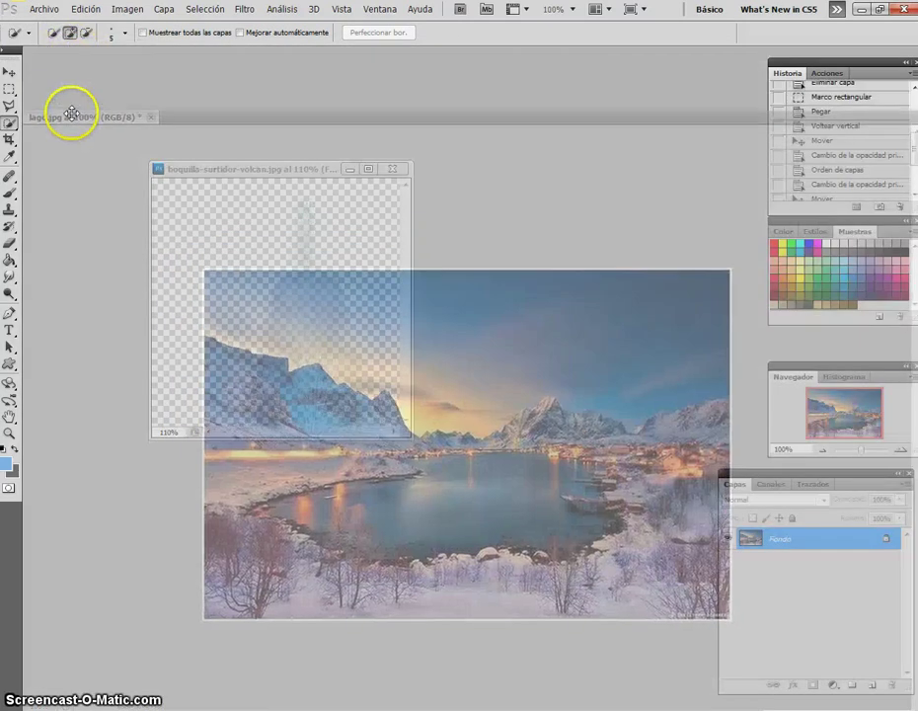
mouse_move(71, 49)
left_mouse_down()
mouse_move(259, 131)
mouse_move(378, 261)
left_mouse_up()
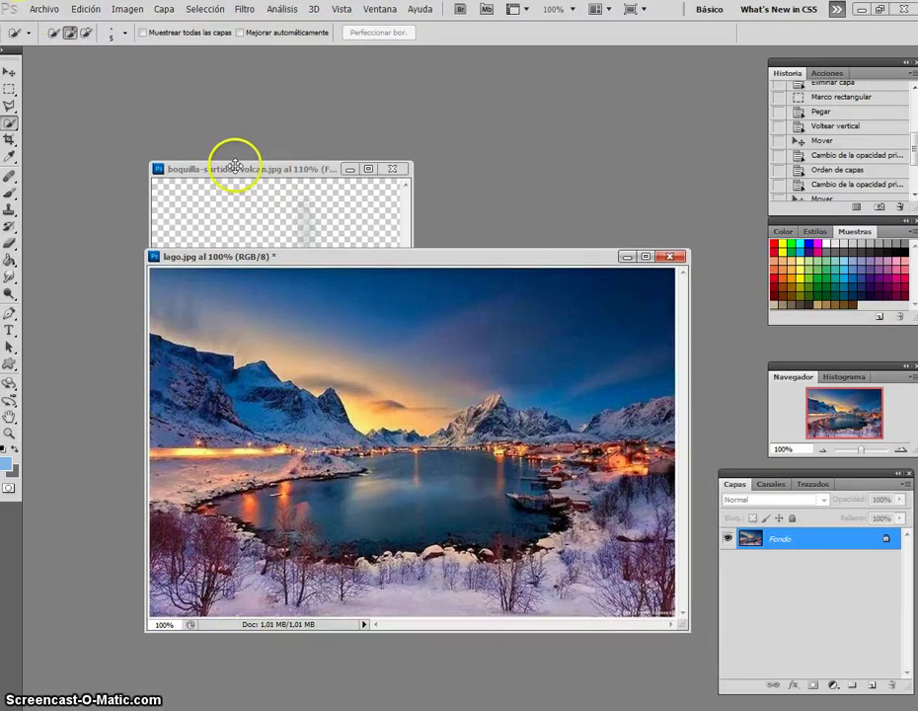
left_click_drag(221, 169, 157, 78)
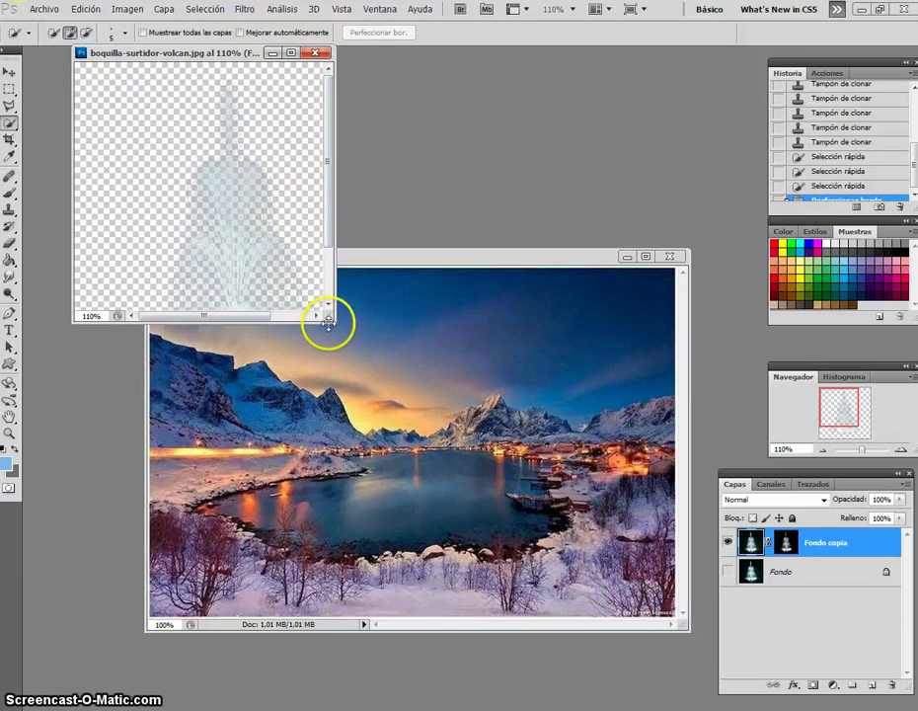
left_click_drag(332, 320, 400, 386)
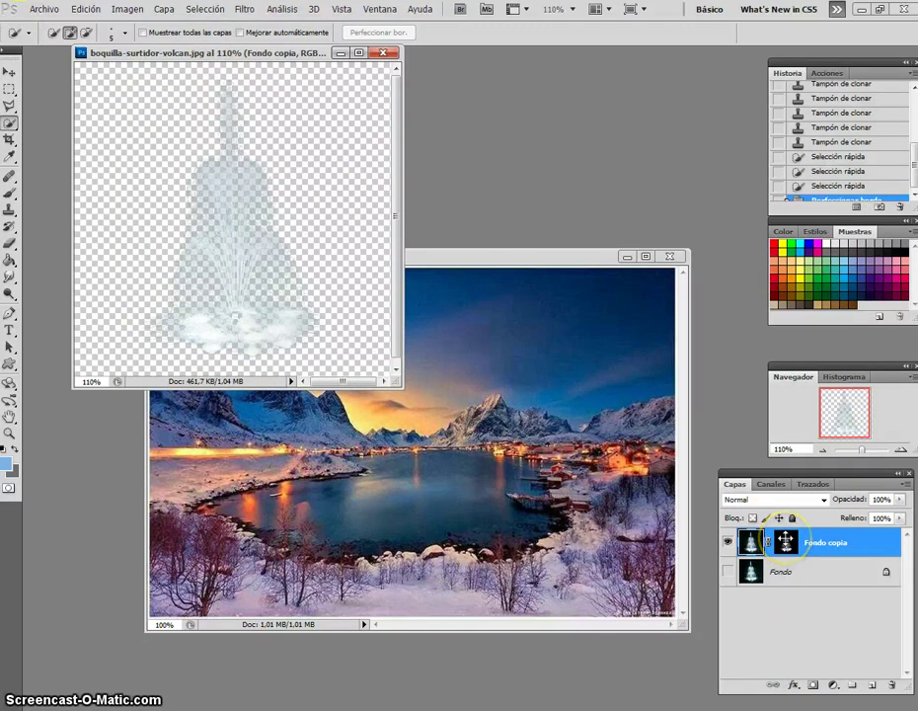
Step: Apply the layer mask on Fondo copia and drag the layer into lago.jpg
right_click(786, 541)
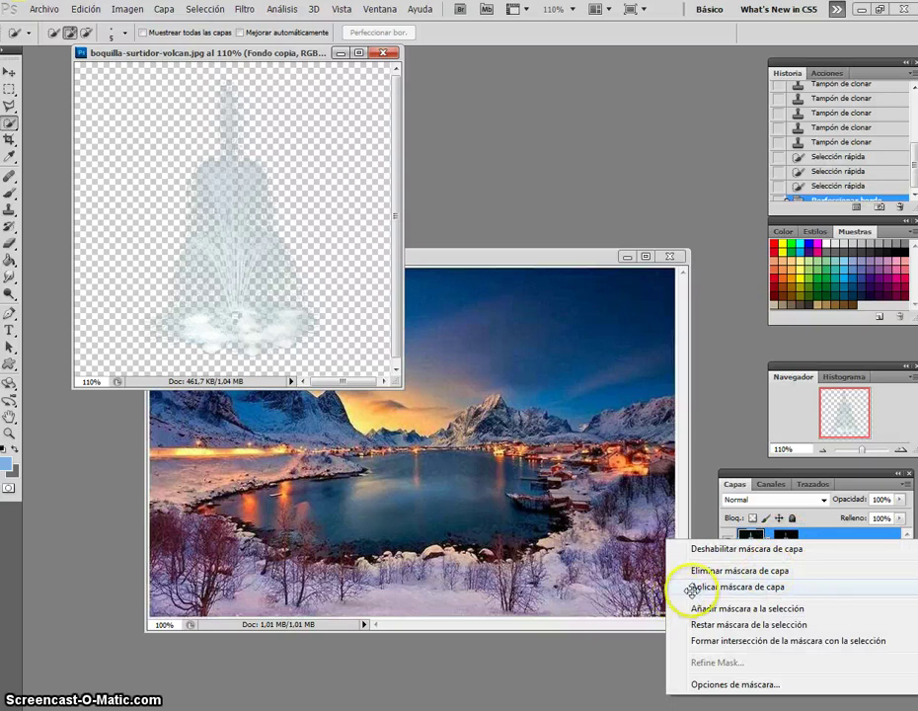
left_click(780, 586)
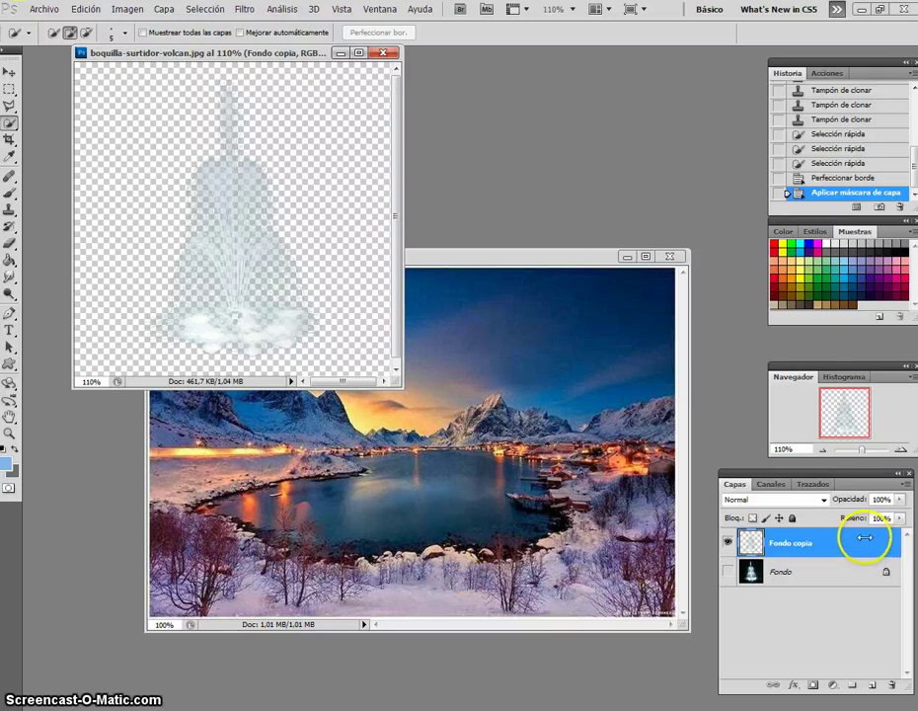
left_click_drag(869, 539, 459, 529)
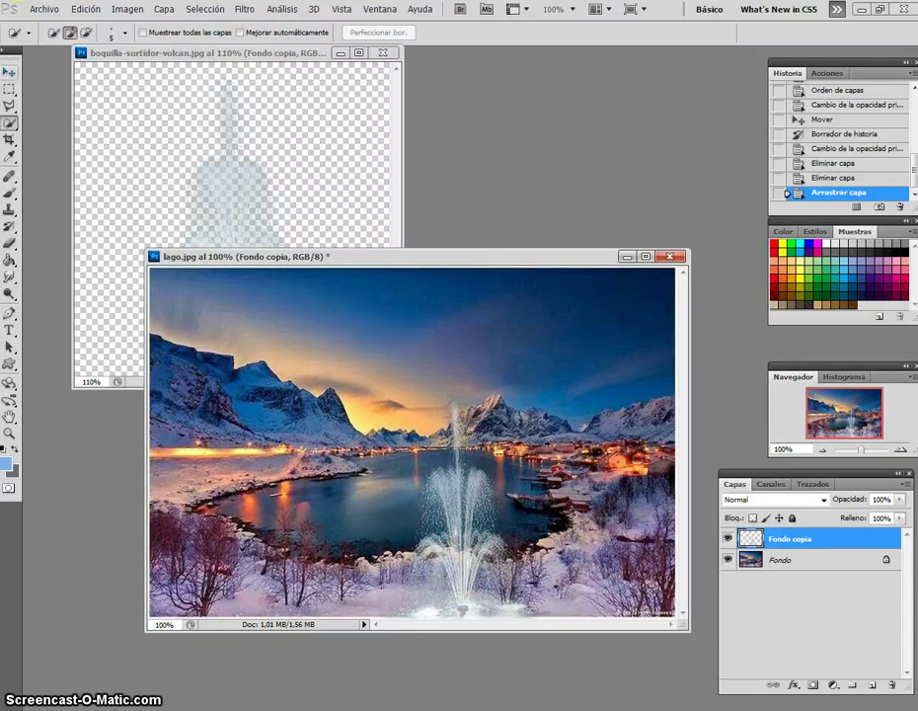
Step: Move the fountain layer up so its spray rises from the middle of the lake
key("v")
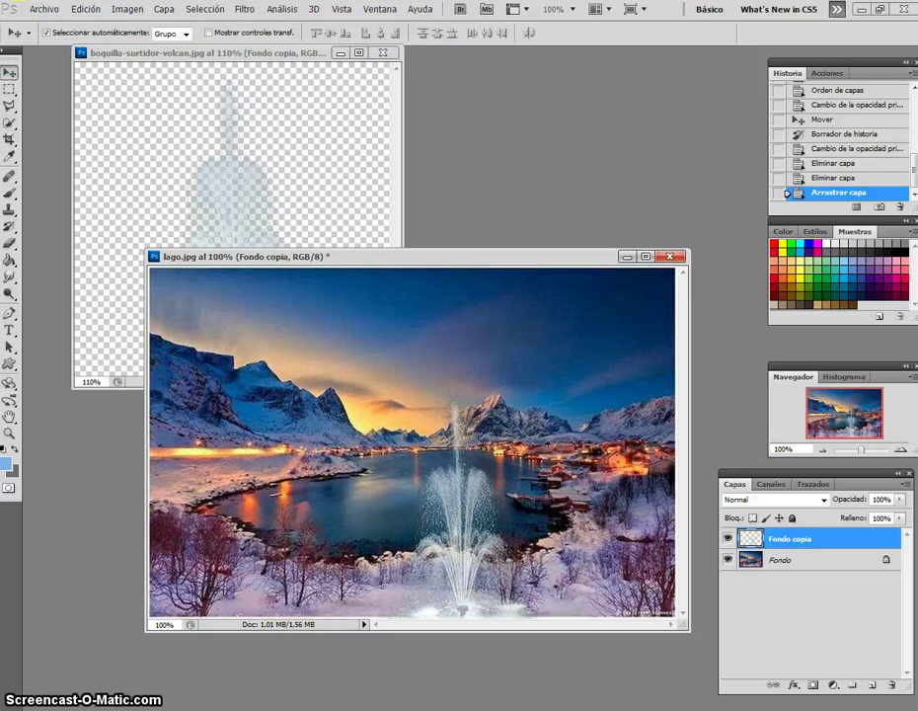
left_click_drag(458, 562, 410, 474)
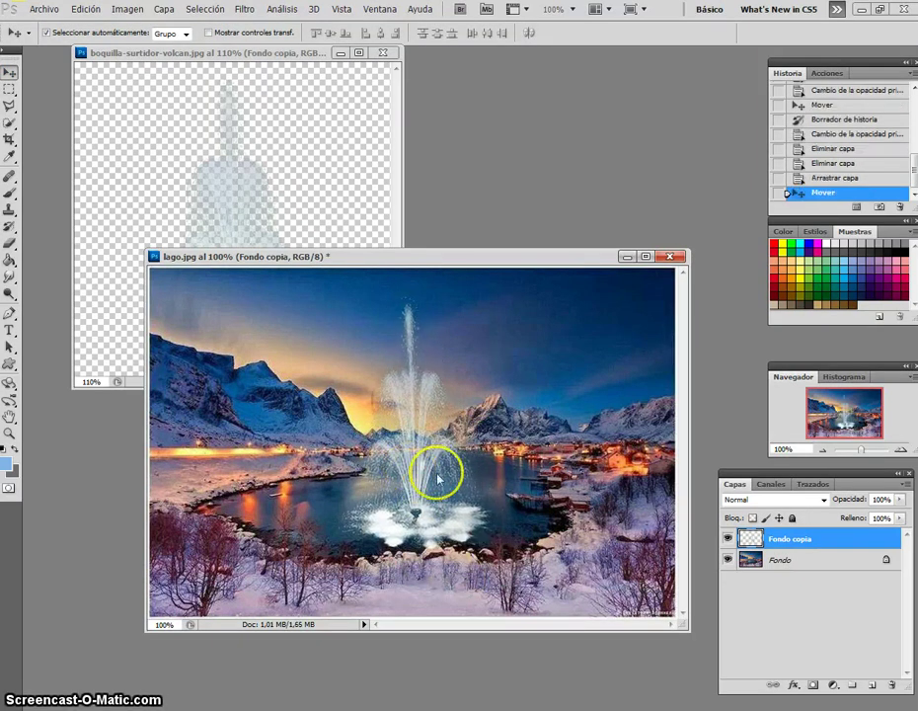
left_click_drag(414, 520, 412, 503)
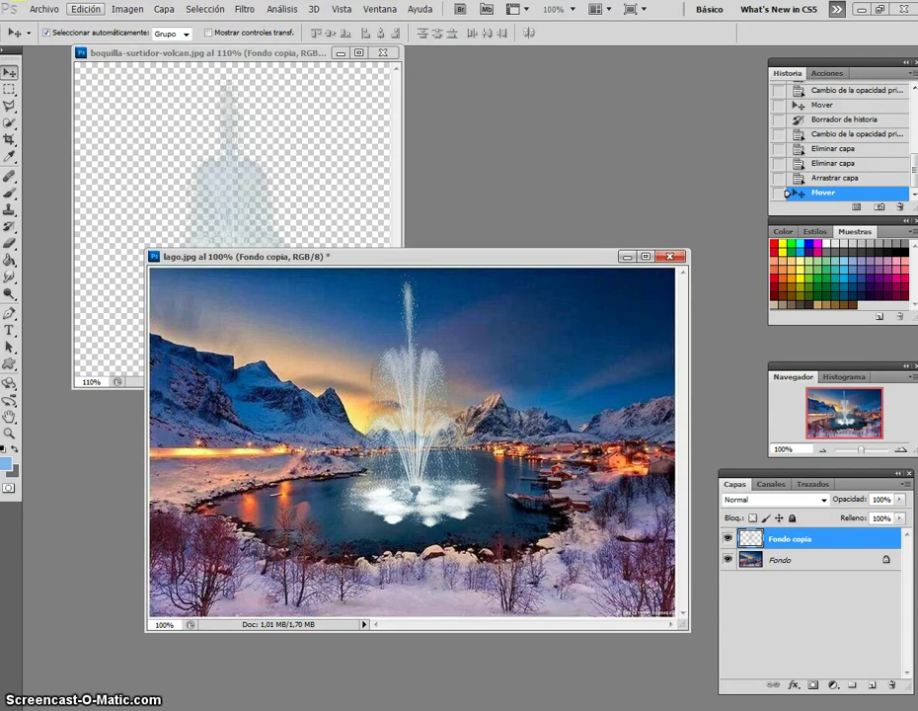
left_click(85, 9)
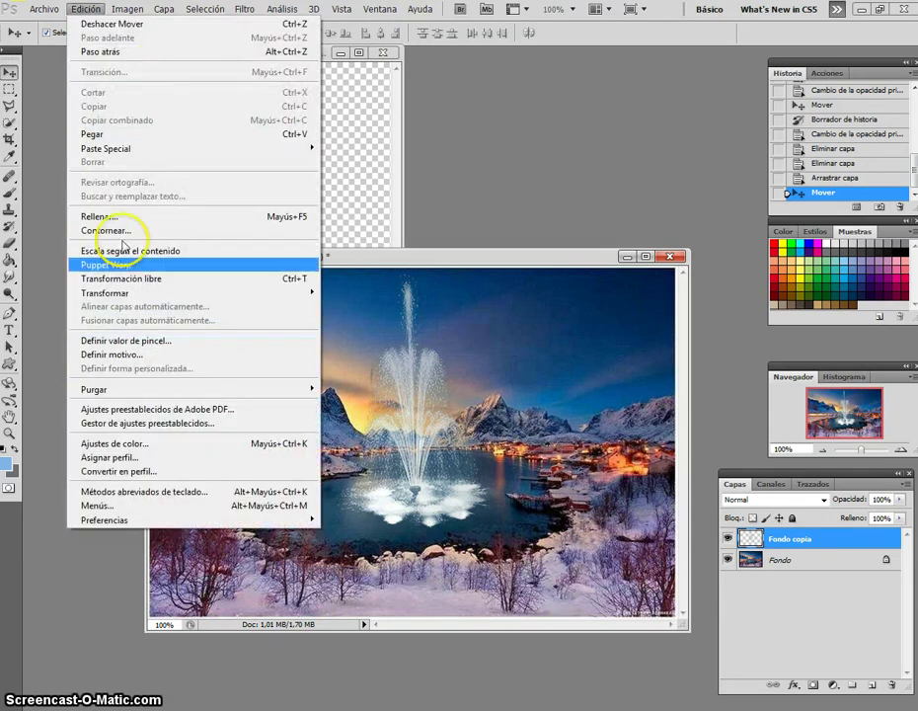
Step: Free-transform the fountain to 97.46% width and 83.29% height and commit
left_click(112, 280)
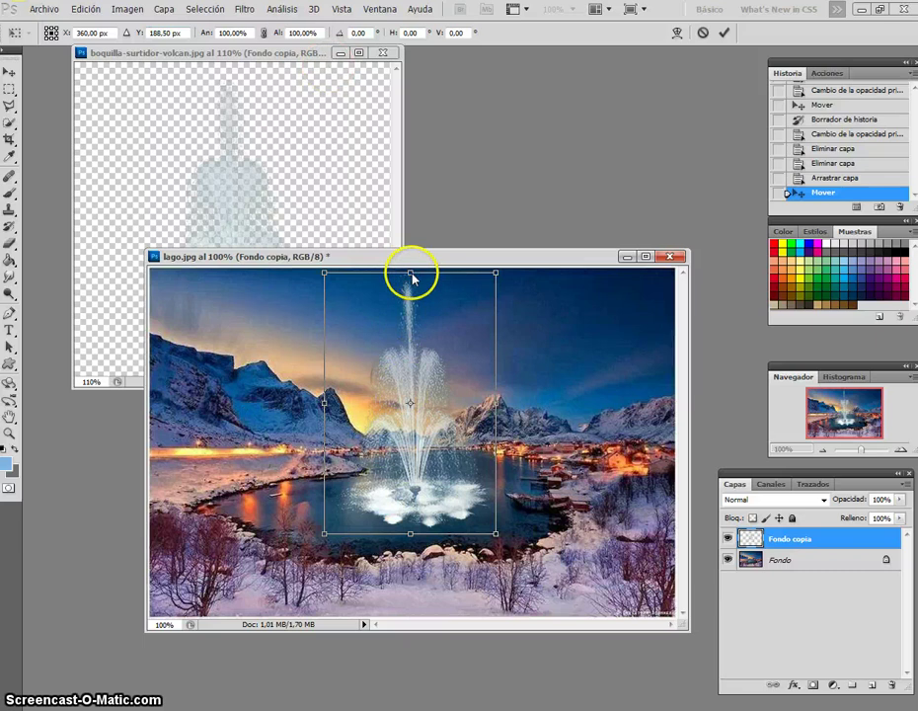
left_click_drag(411, 274, 410, 317)
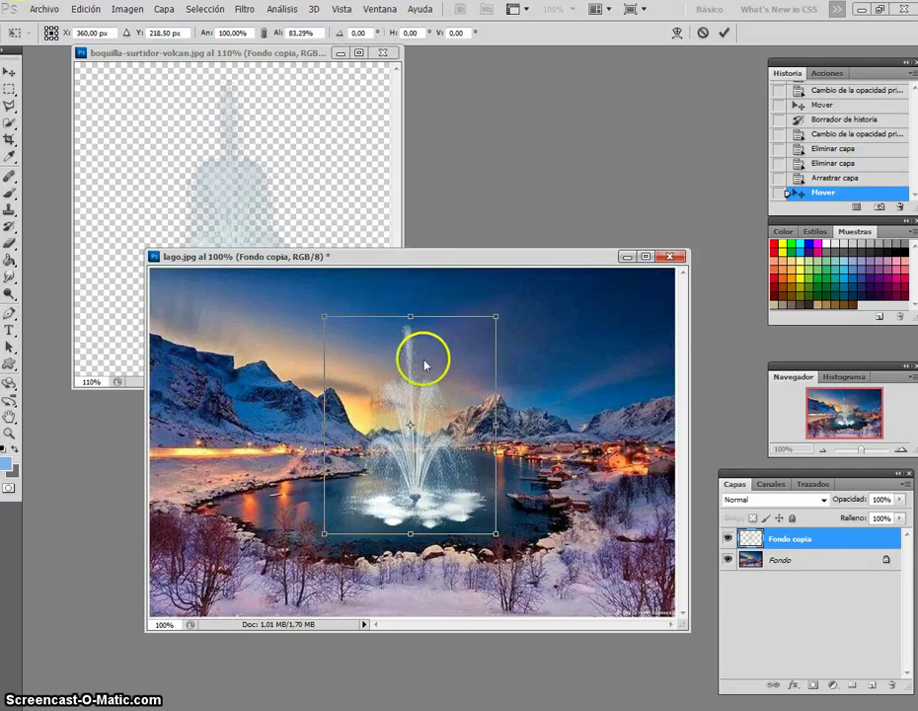
left_click_drag(326, 425, 331, 426)
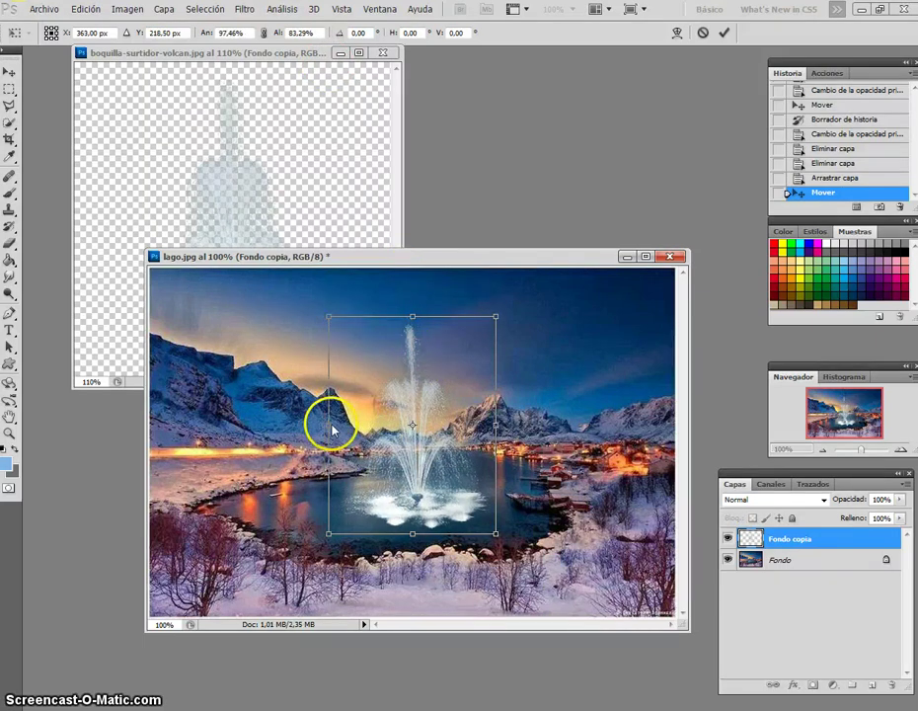
left_click_drag(426, 518, 425, 512)
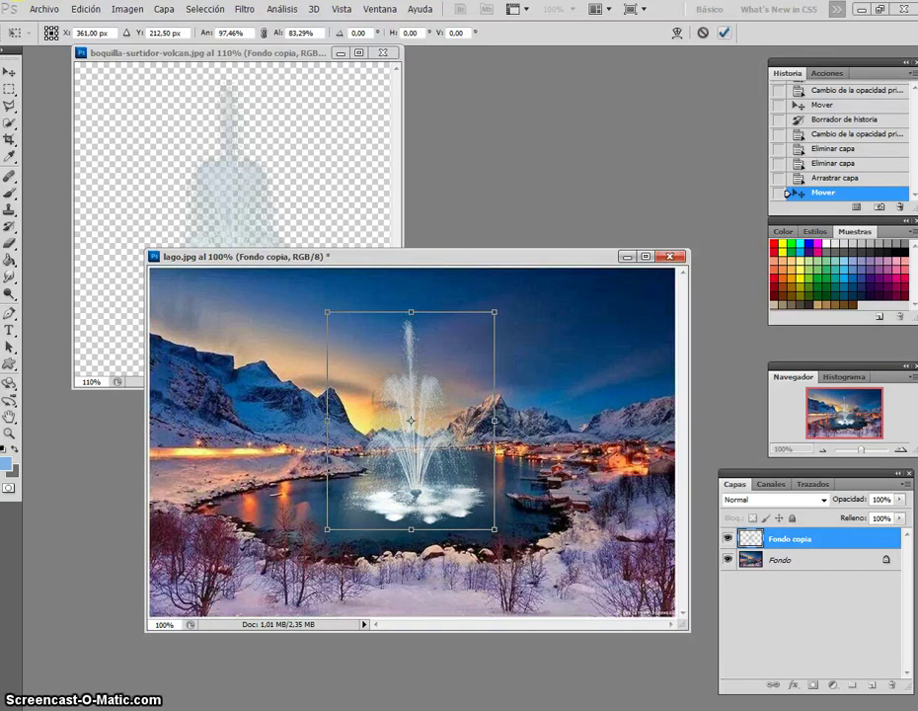
left_click(725, 32)
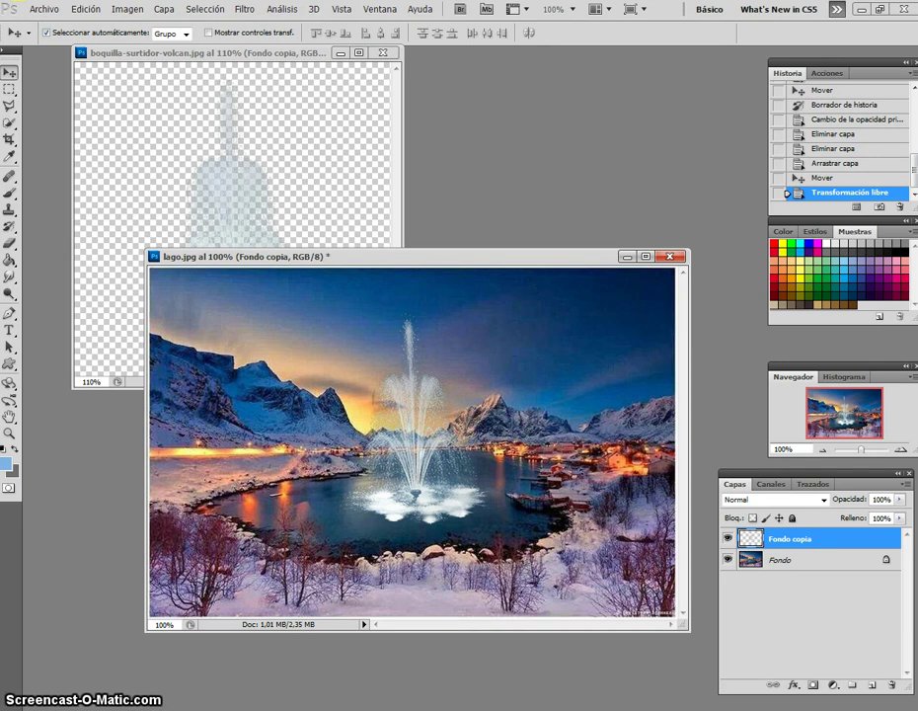
Step: Draw a rectangular marquee around the fountain's base splash on the lake
left_click_drag(401, 537, 406, 529)
left_click(9, 92)
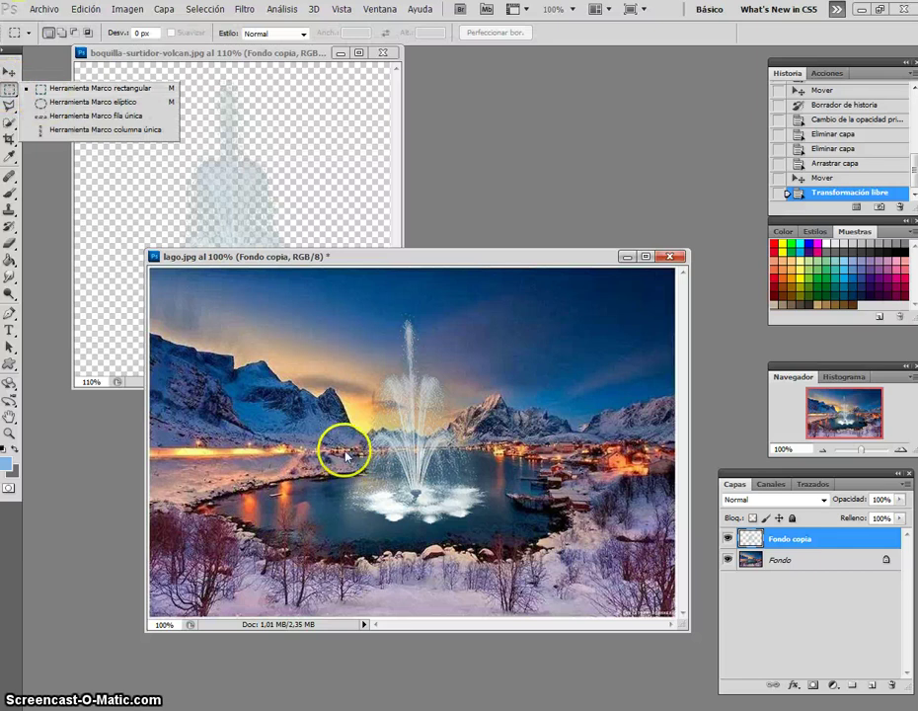
mouse_move(346, 450)
left_mouse_down()
mouse_move(471, 533)
mouse_move(492, 530)
left_mouse_up()
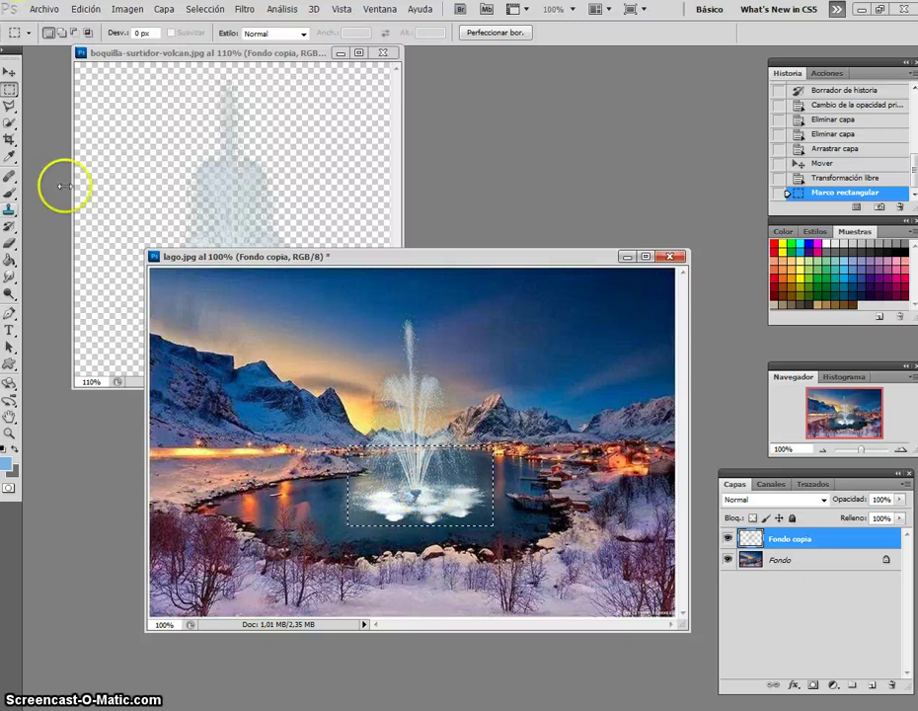
Step: Copy the selected base splash and paste it as new layer Capa 1
left_click(85, 9)
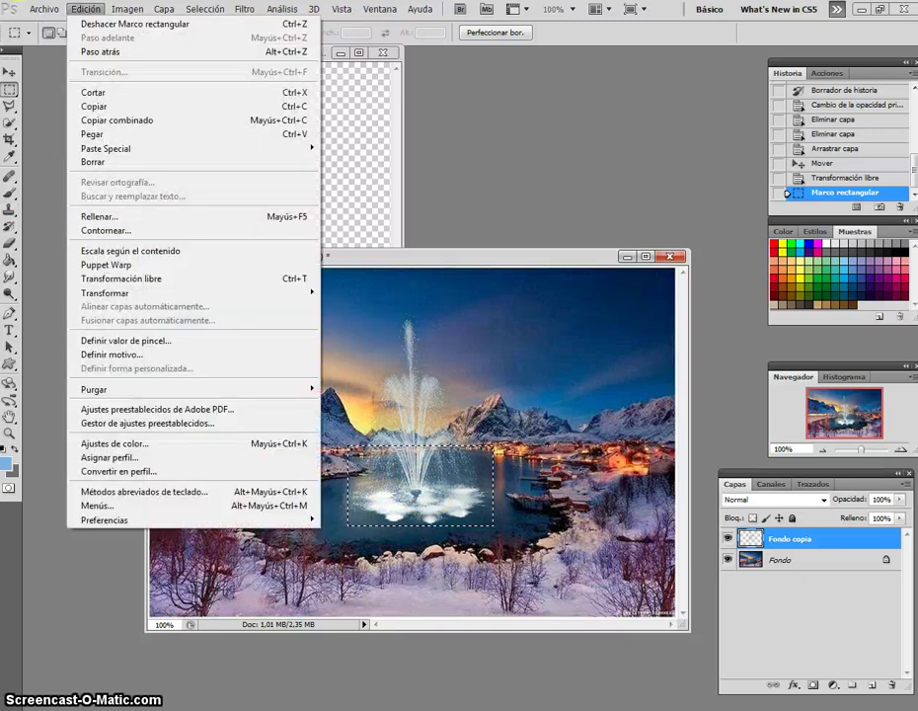
left_click(94, 105)
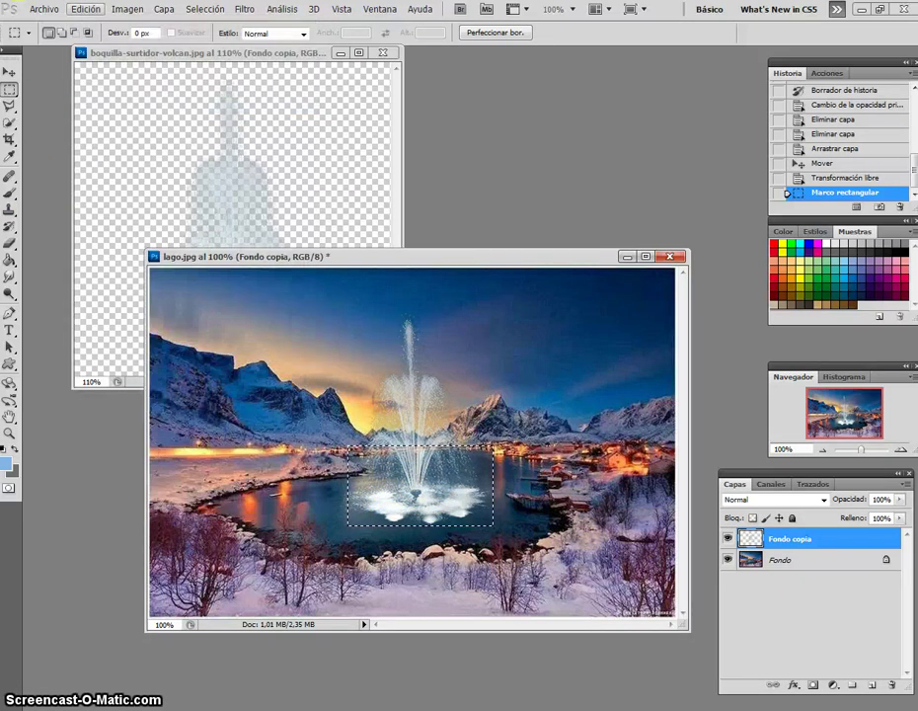
left_click(85, 9)
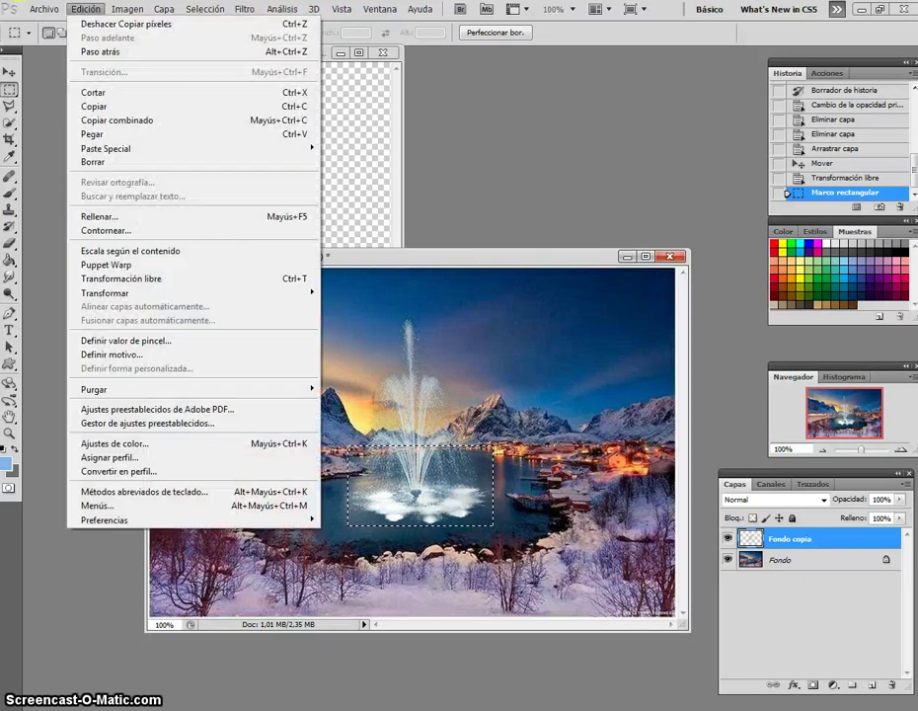
left_click(86, 136)
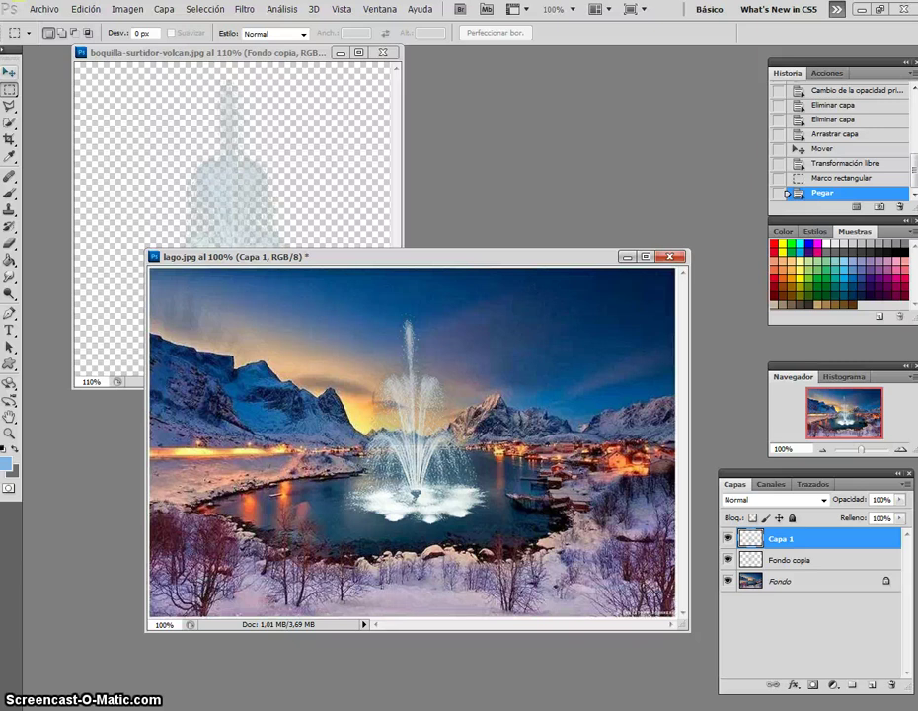
Step: Move Capa 1 about 15 px lower and flip it vertically
key("v")
left_click_drag(415, 445, 415, 459)
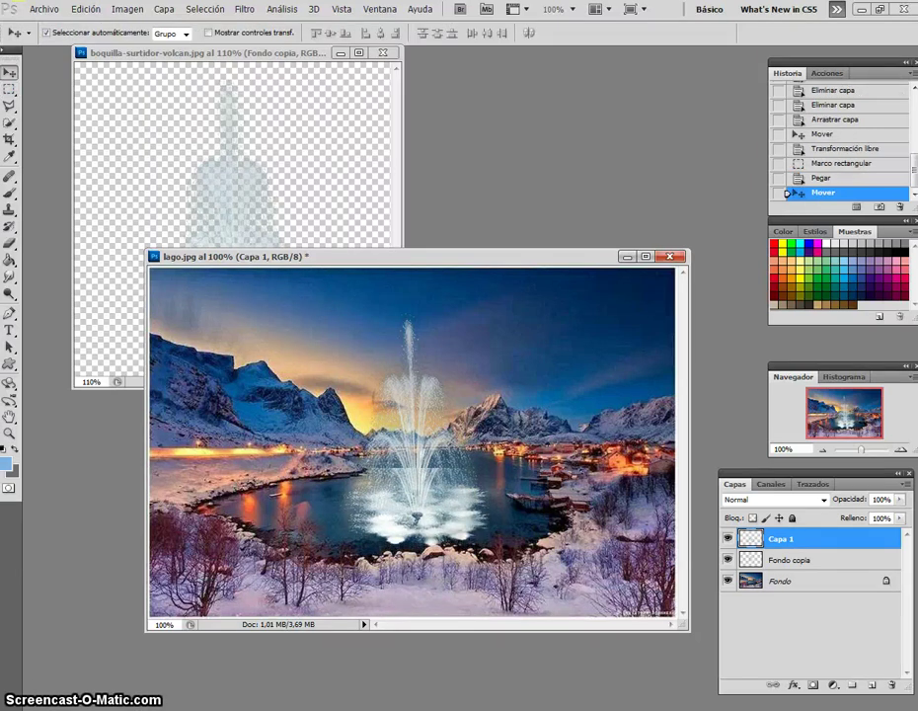
left_click(85, 10)
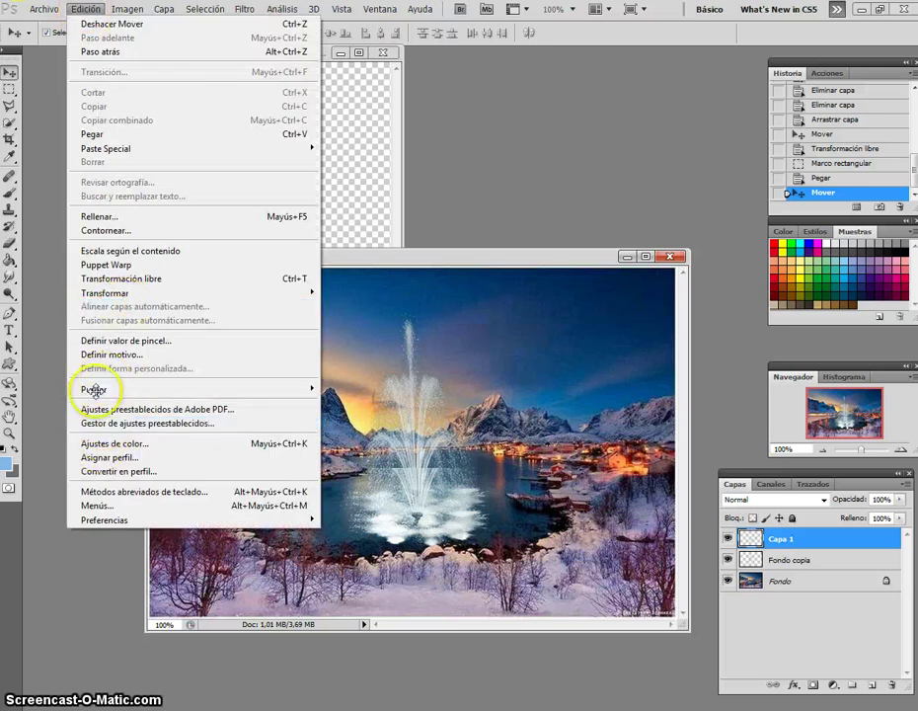
mouse_move(106, 292)
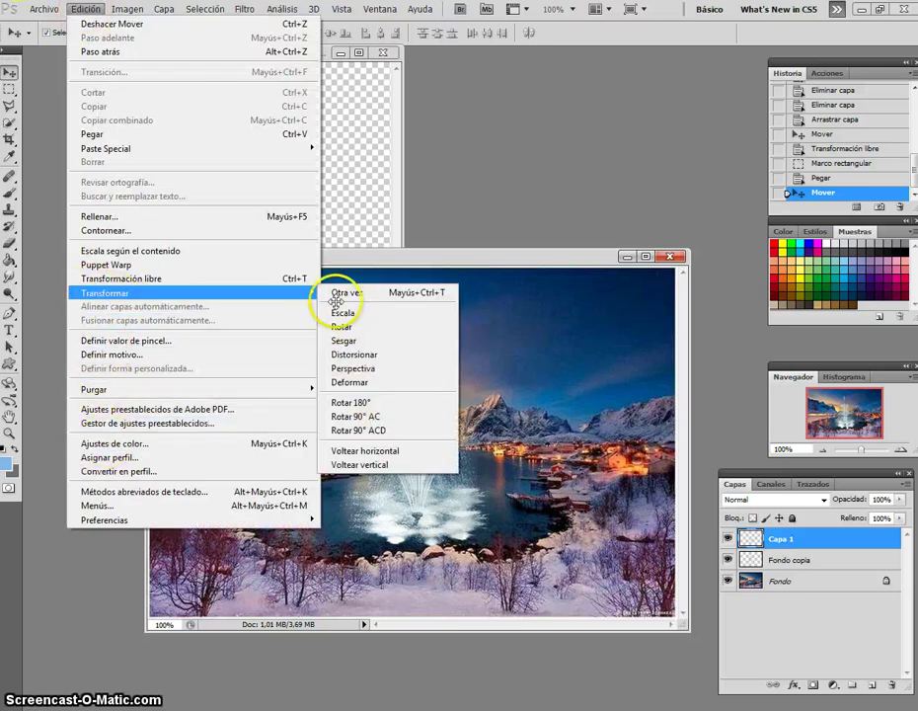
left_click(362, 464)
Step: Align the upright fountain over the lake and settle the flipped copy just beneath its splash
mouse_move(408, 552)
left_mouse_down()
mouse_move(422, 538)
mouse_move(408, 540)
mouse_move(419, 539)
left_mouse_up()
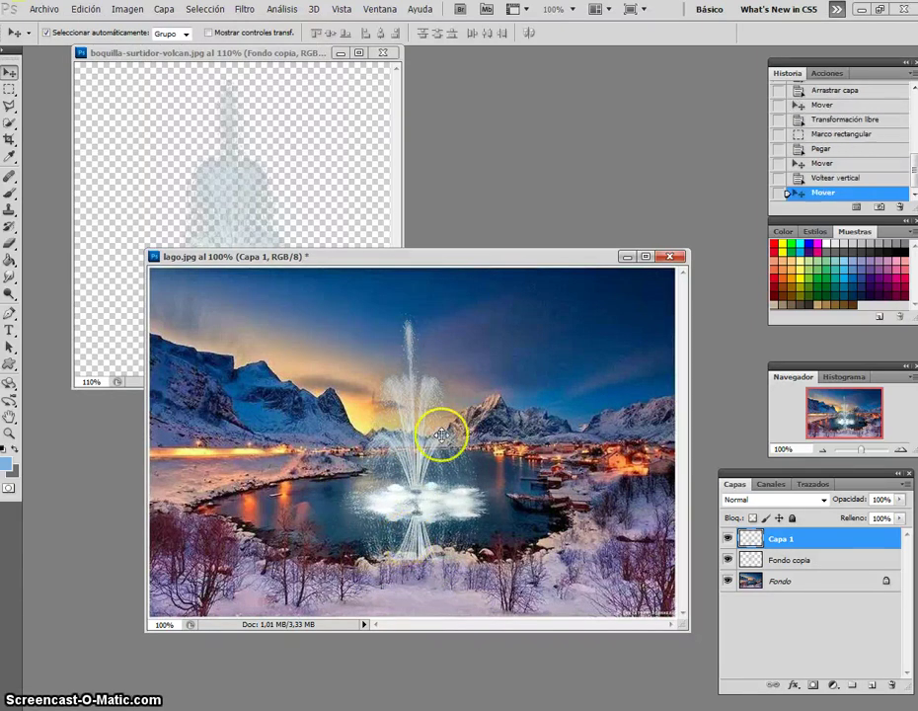
mouse_move(361, 486)
left_mouse_down()
mouse_move(432, 490)
mouse_move(452, 513)
left_mouse_up()
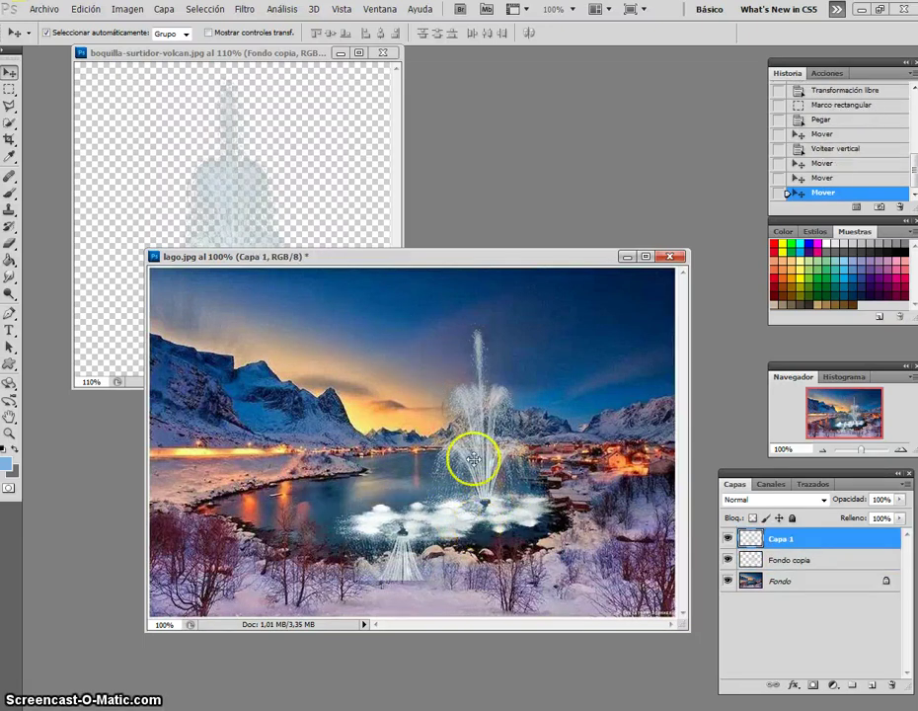
mouse_move(478, 469)
left_mouse_down()
mouse_move(405, 468)
mouse_move(402, 482)
left_mouse_up()
left_click_drag(403, 567, 410, 518)
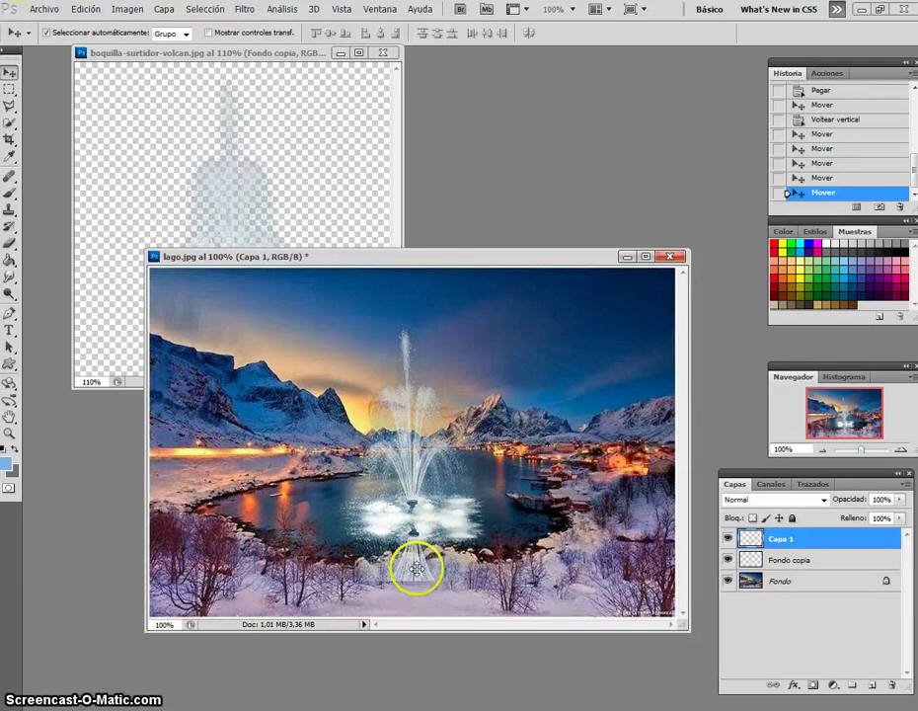
left_click_drag(409, 517, 416, 501)
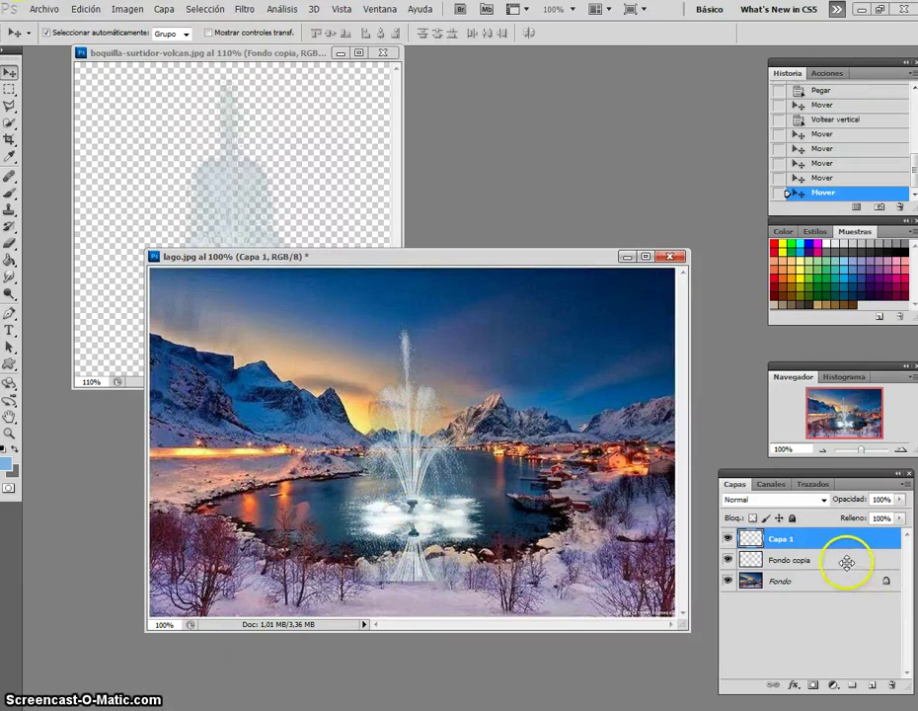
Step: Move Capa 1 below Fondo copia and nudge the reflection up under the splash
left_click_drag(816, 535, 815, 568)
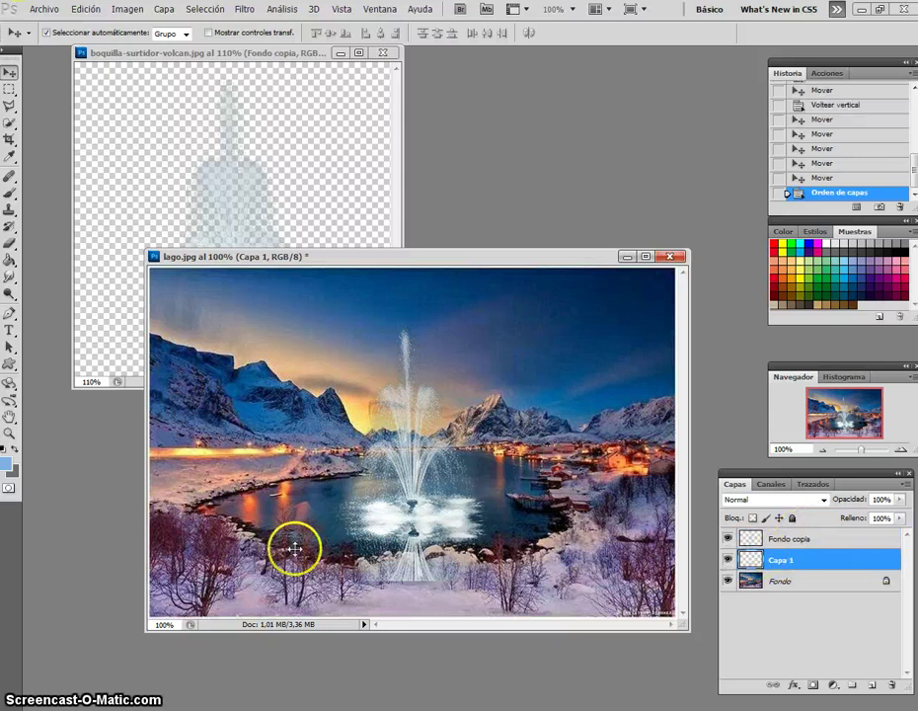
mouse_move(408, 565)
left_mouse_down()
mouse_move(409, 554)
mouse_move(412, 570)
left_mouse_up()
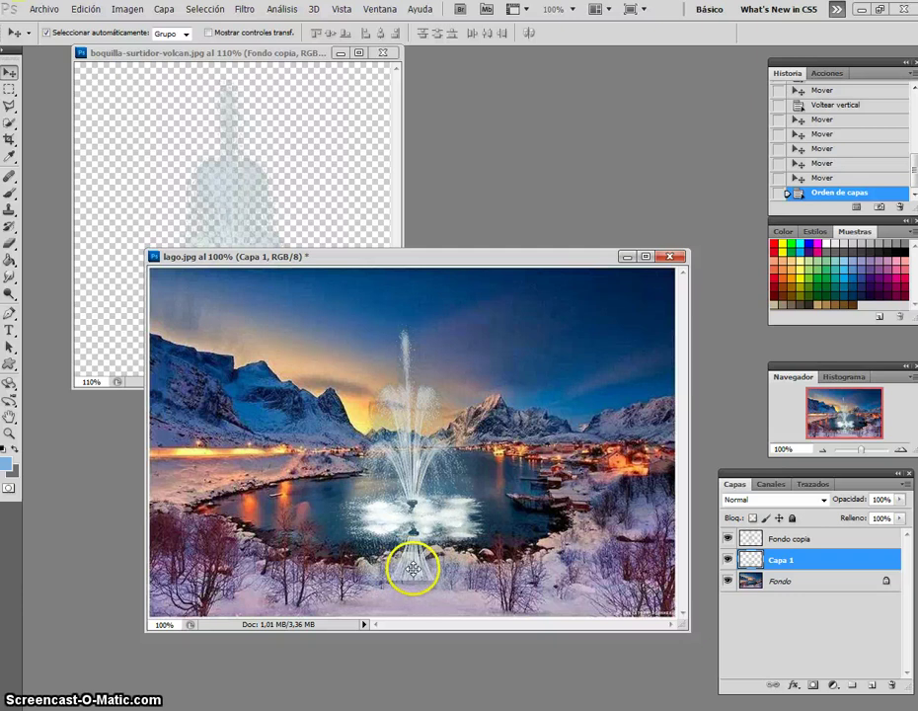
left_click_drag(412, 570, 413, 569)
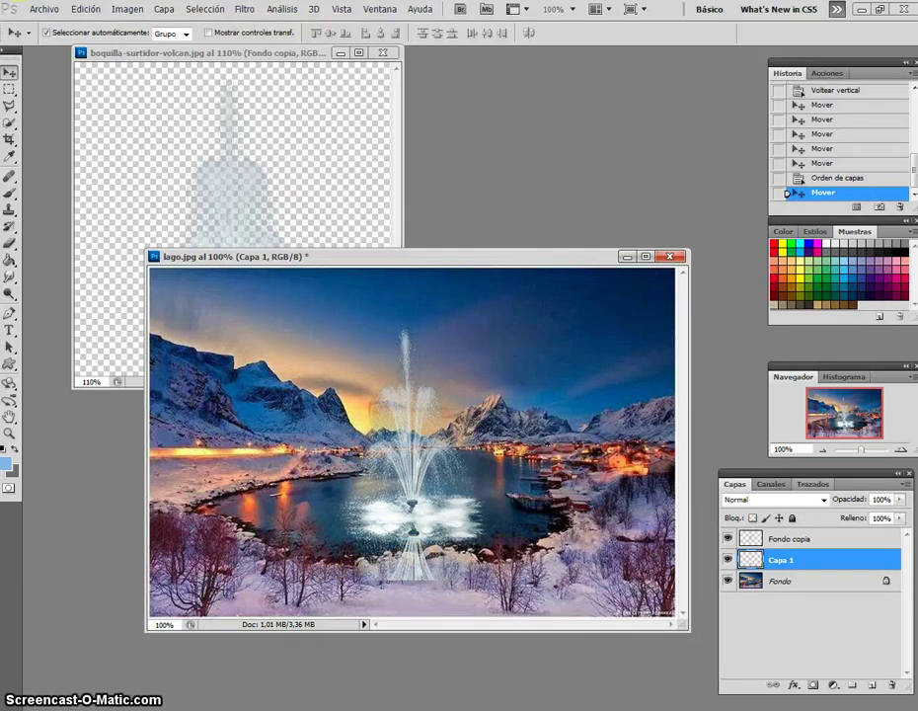
left_click(728, 560)
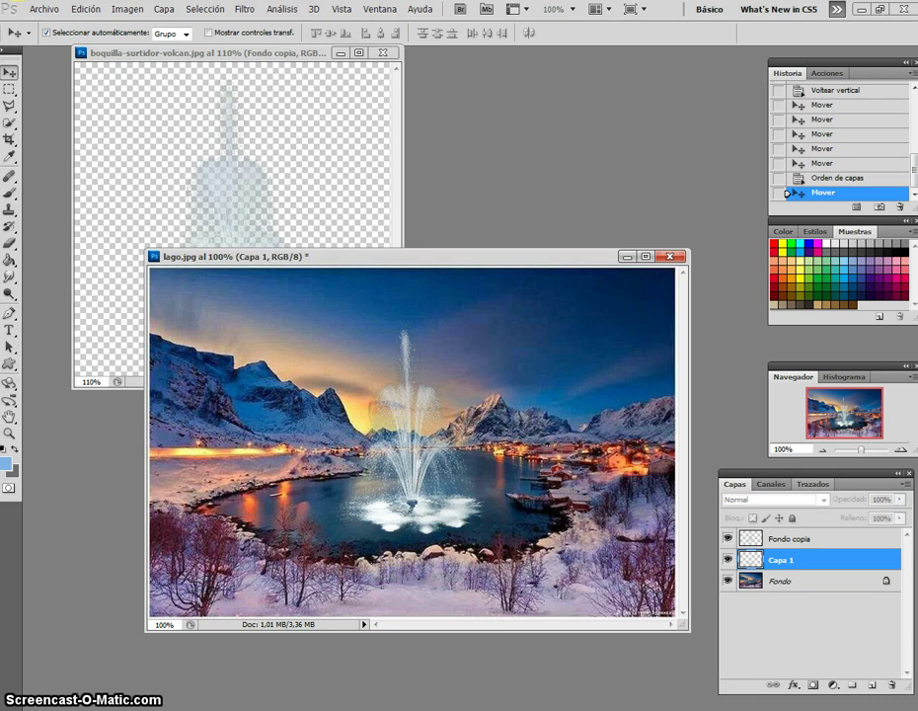
left_click(728, 560)
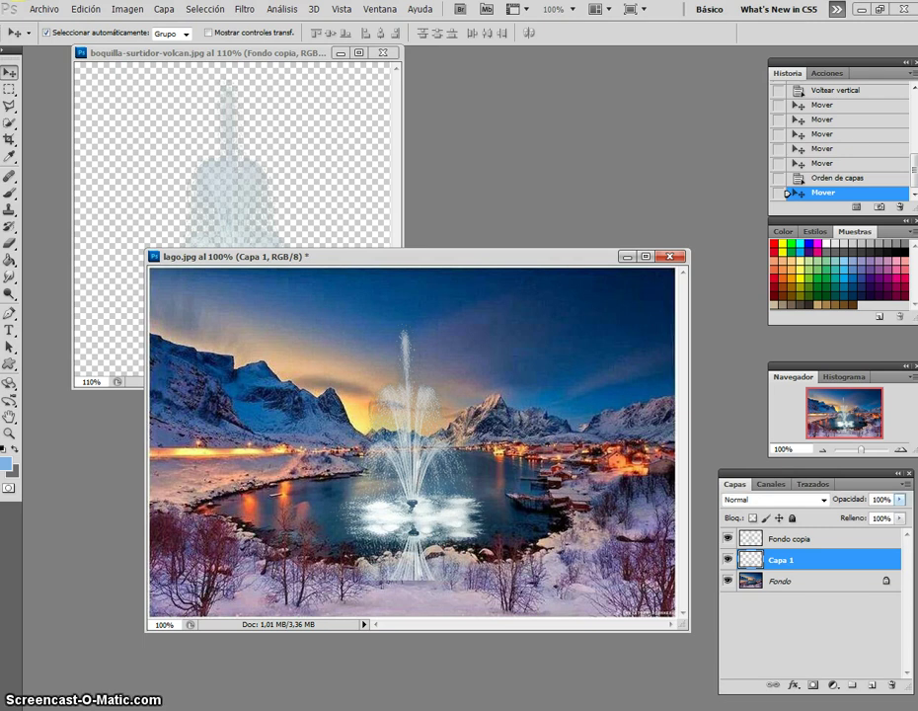
Step: Fade the reflection layer to 45% opacity and settle it under the splash
left_click(900, 500)
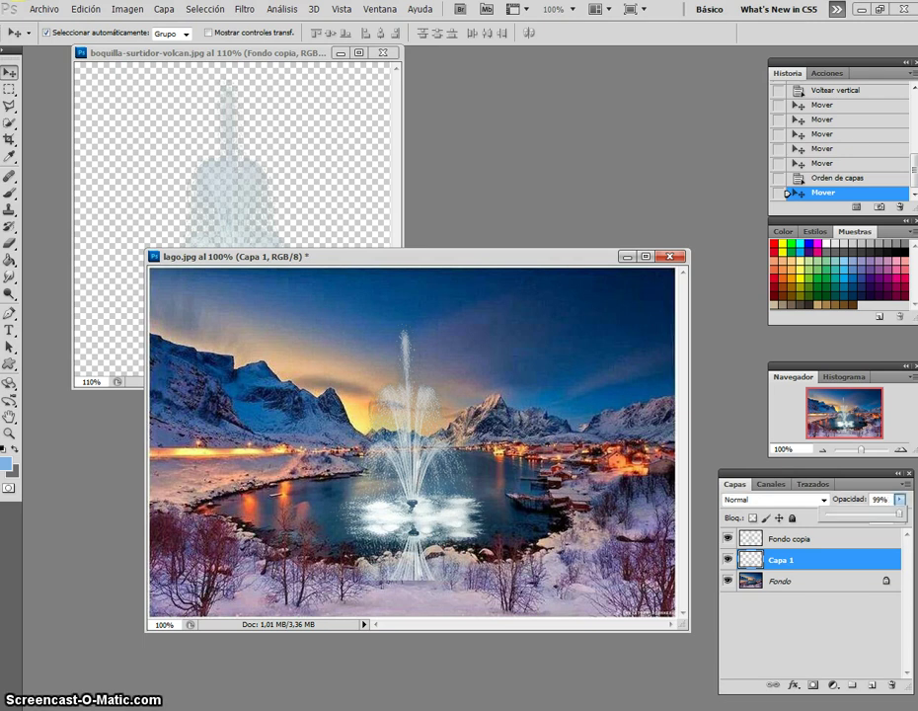
left_click_drag(880, 513, 863, 513)
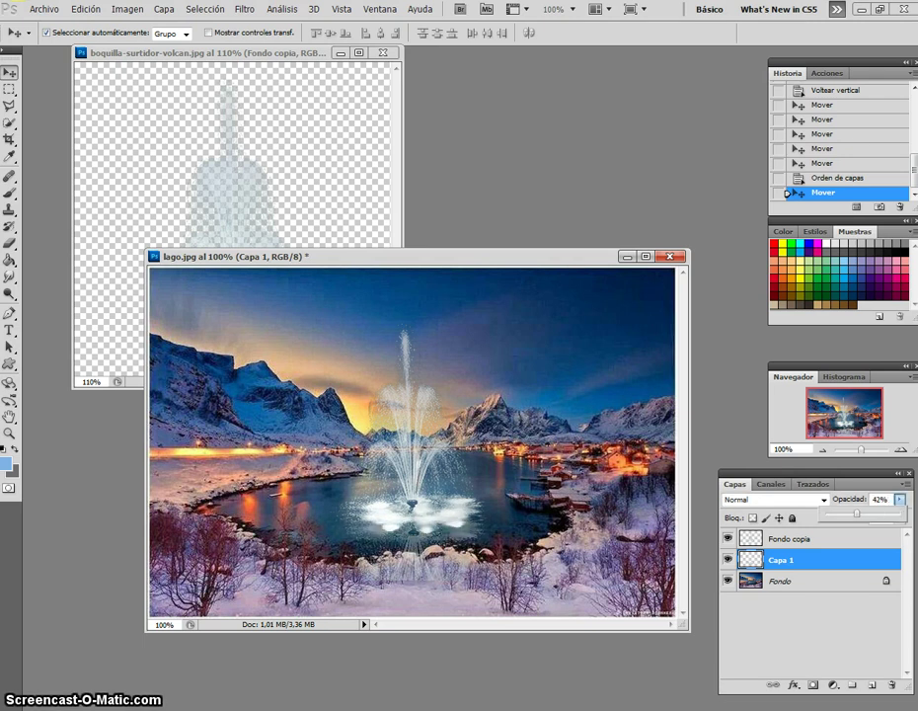
left_click_drag(860, 518, 860, 519)
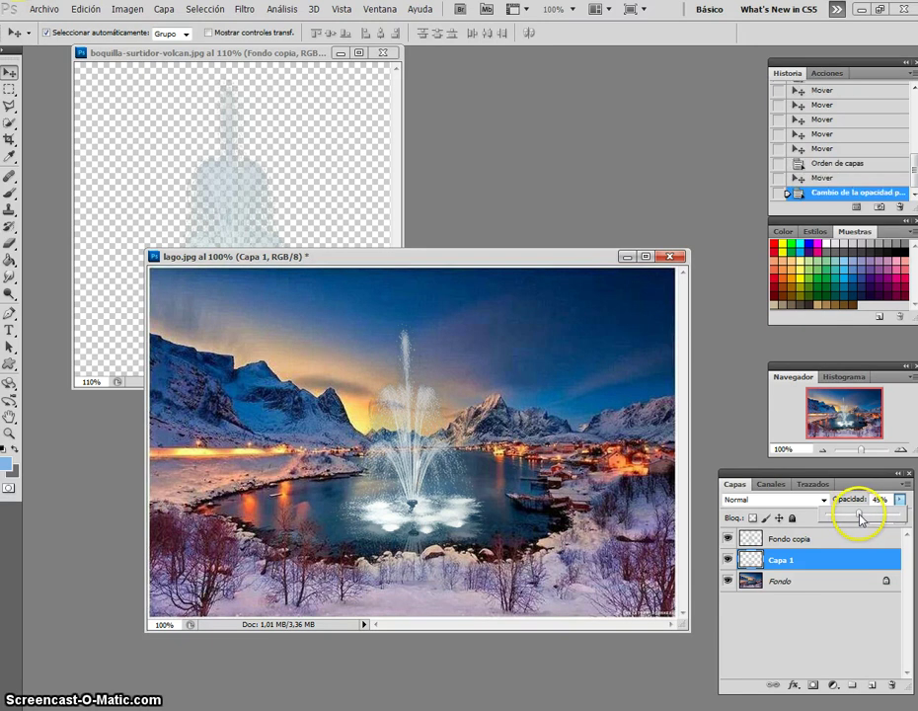
left_click(416, 559)
mouse_move(413, 561)
left_mouse_down()
mouse_move(427, 528)
mouse_move(459, 536)
left_mouse_up()
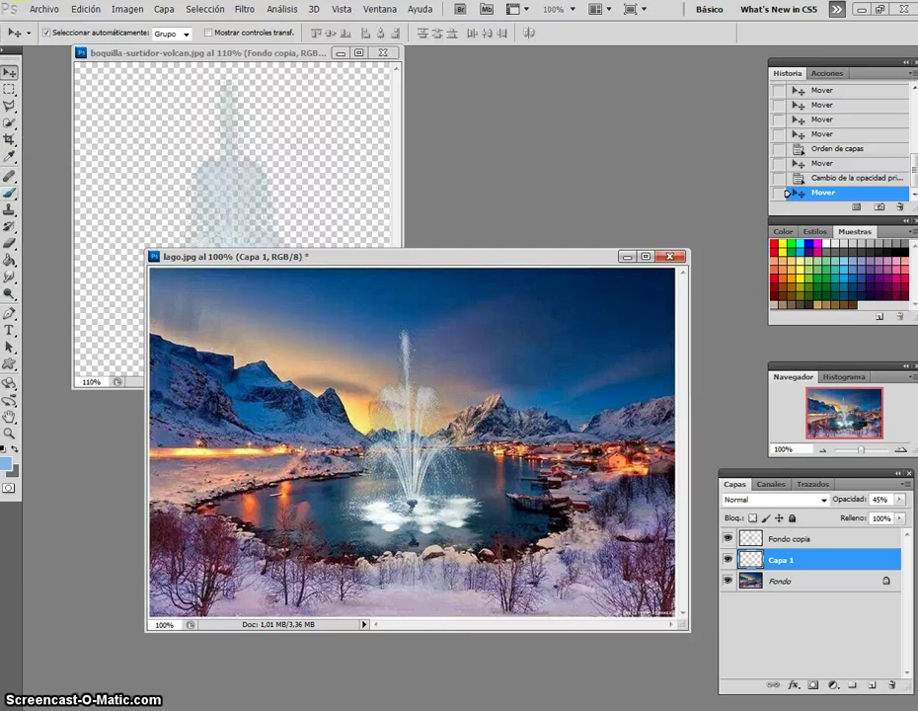
Step: Erase the bottom of the Capa 1 reflection, then nudge the fountain and reflection into alignment
key("e")
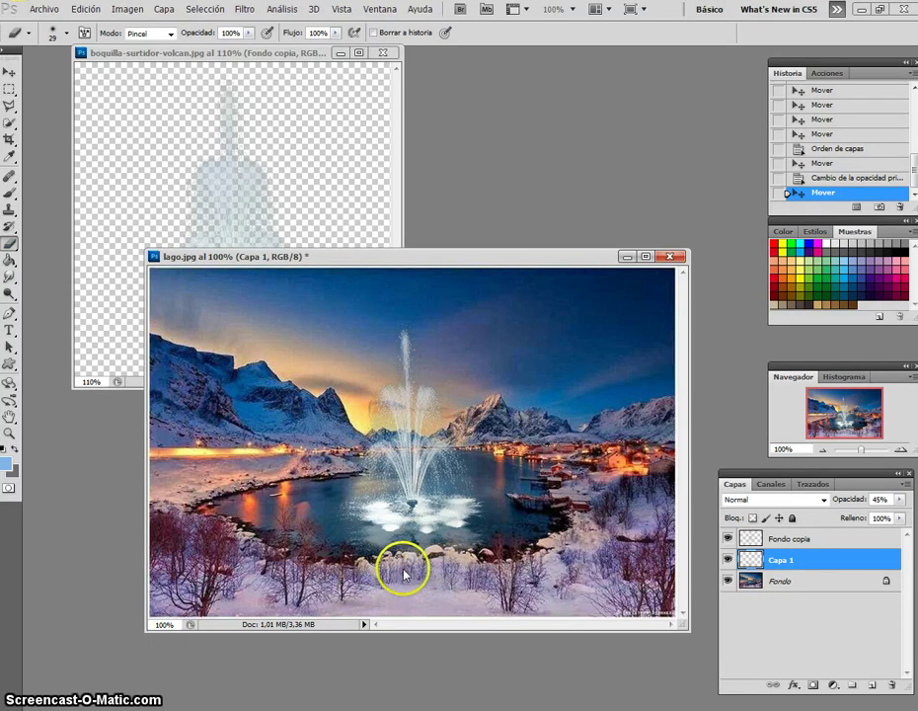
left_click_drag(471, 573, 402, 595)
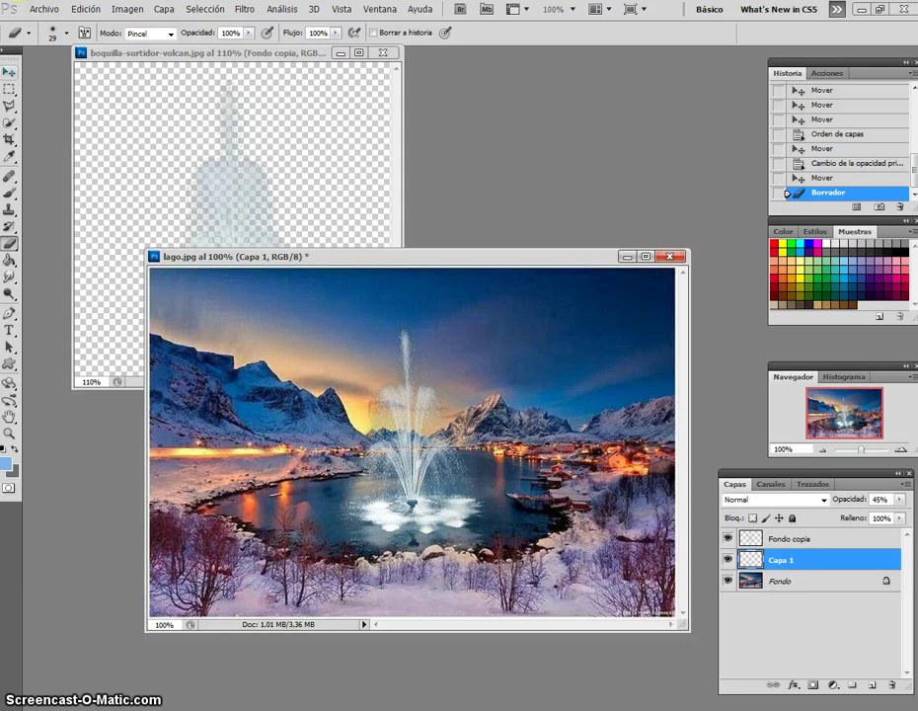
key("v")
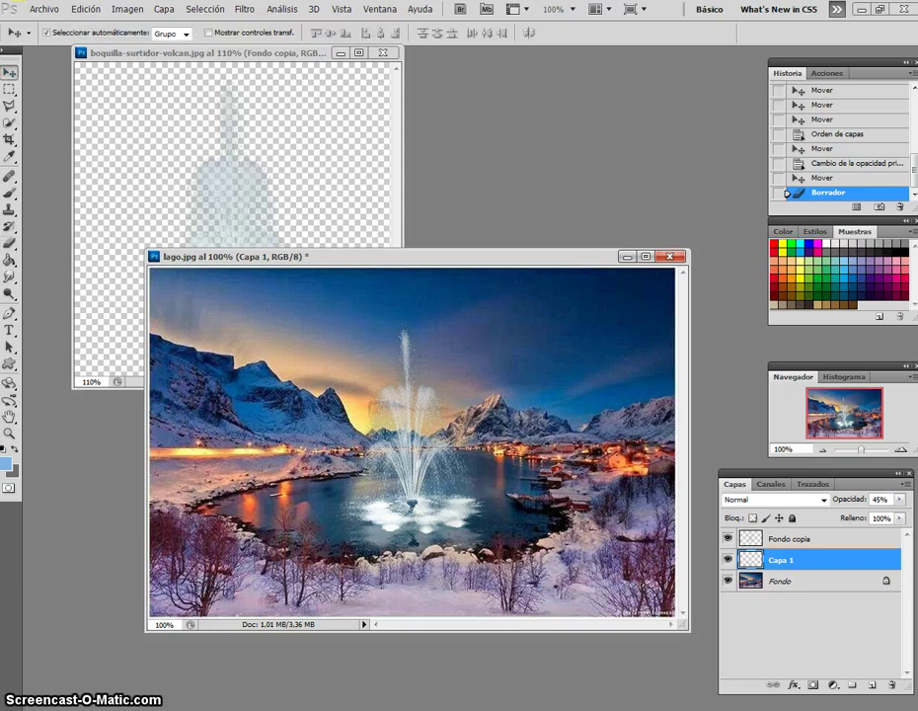
left_click_drag(405, 544, 401, 530)
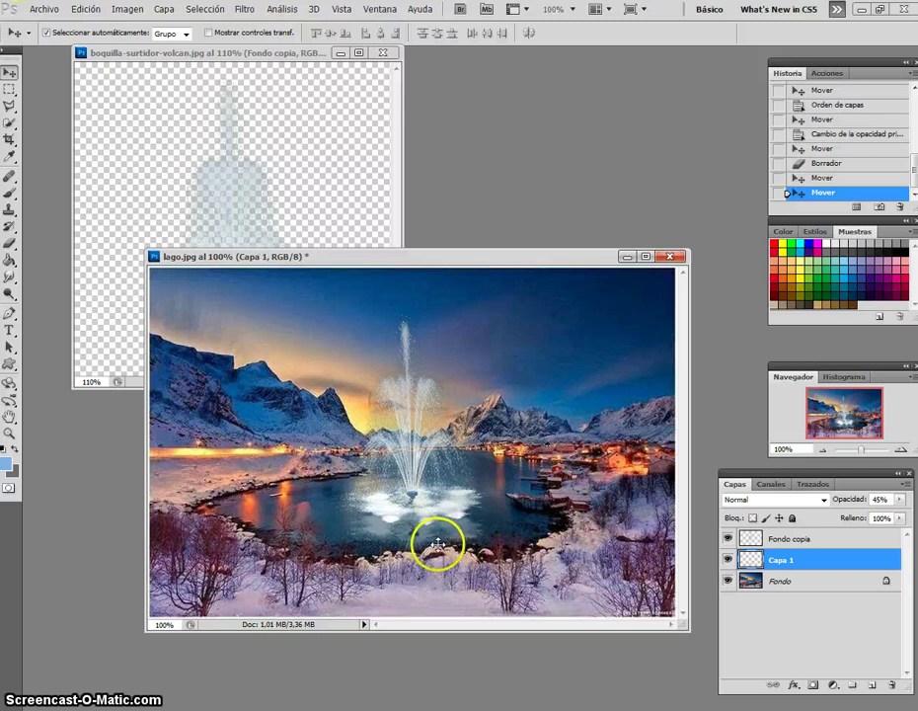
left_click_drag(432, 544, 437, 545)
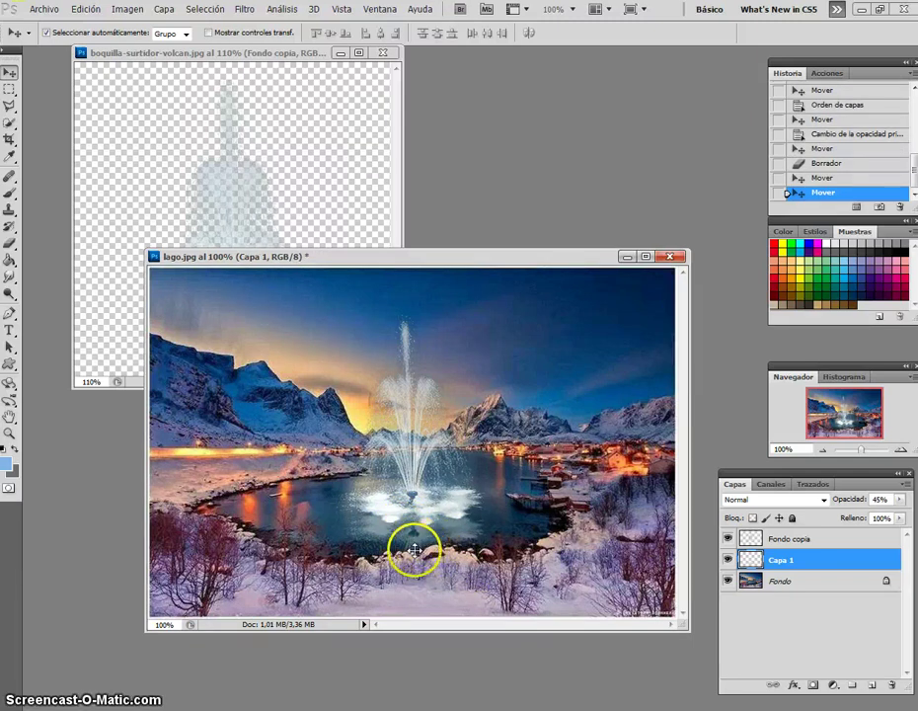
mouse_move(407, 457)
left_mouse_down()
mouse_move(455, 455)
mouse_move(407, 494)
left_mouse_up()
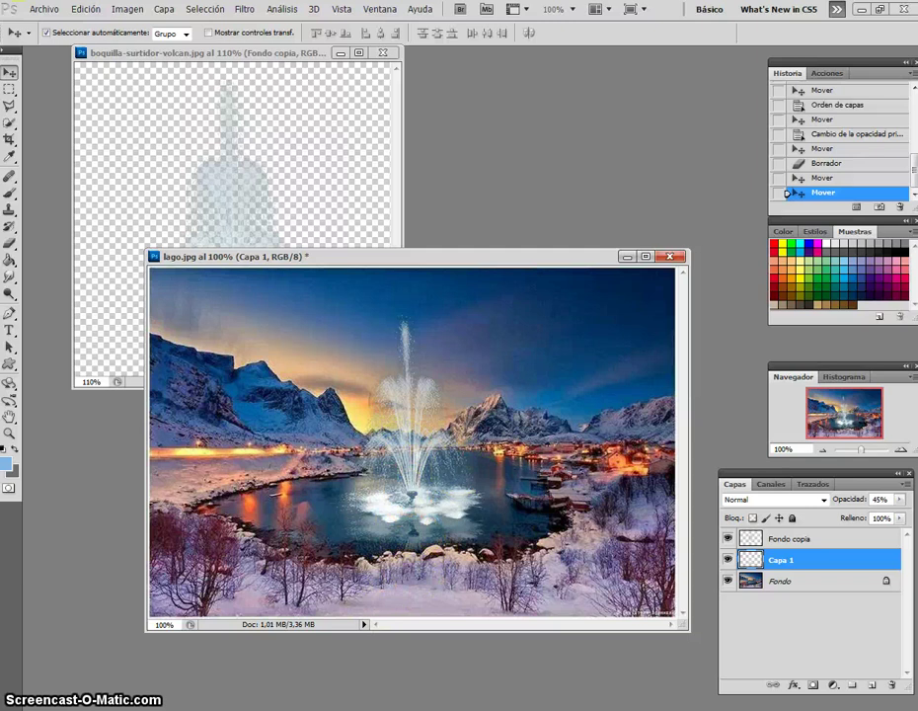
left_click_drag(415, 256, 380, 206)
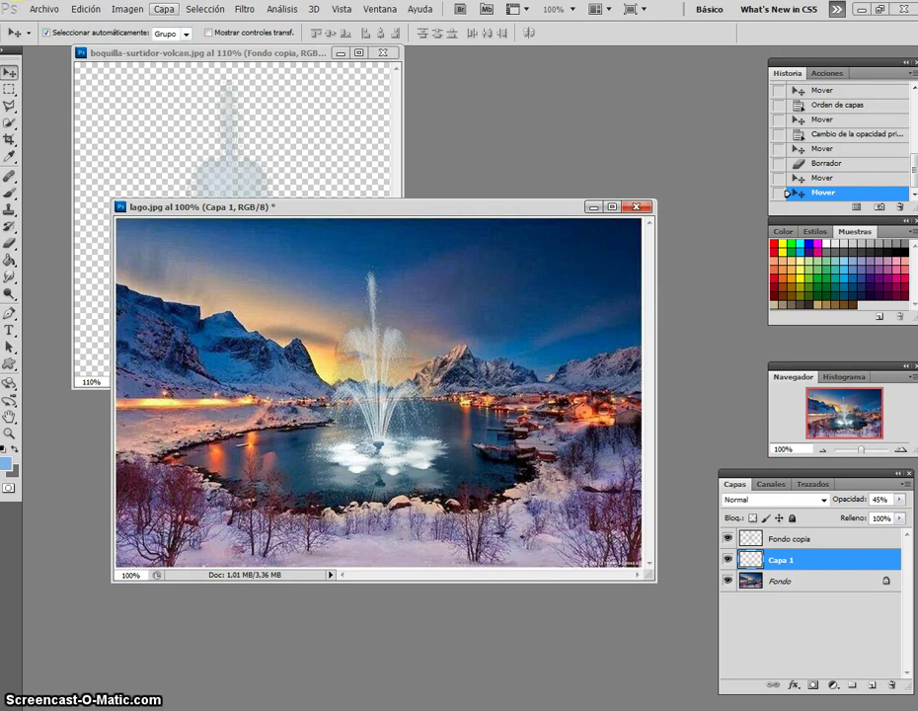
Step: Merge all visible layers into Fondo with Capa > Combinar visibles
left_click(164, 9)
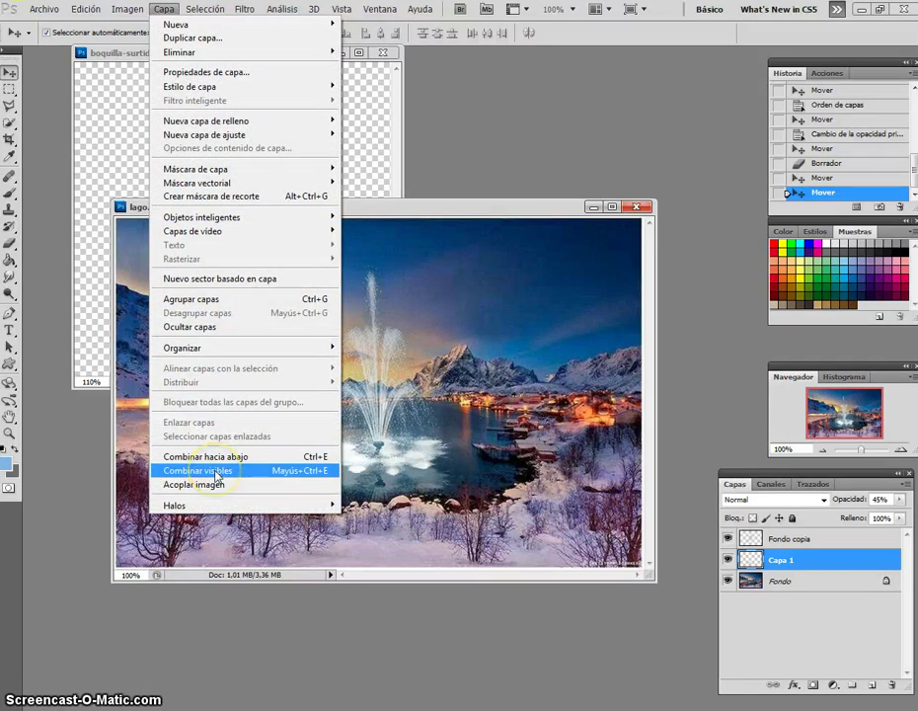
left_click(216, 473)
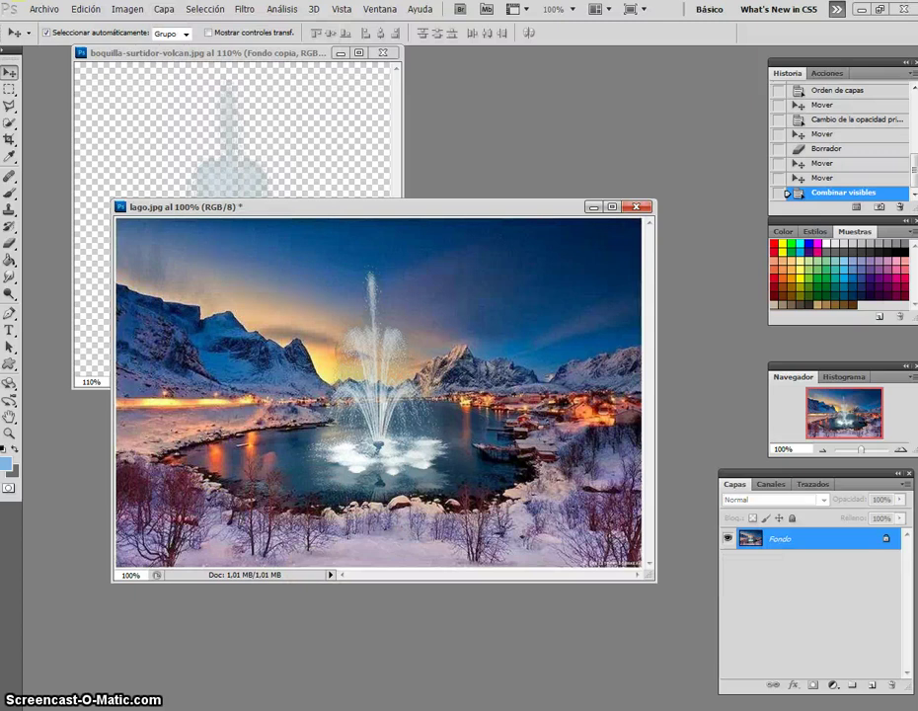